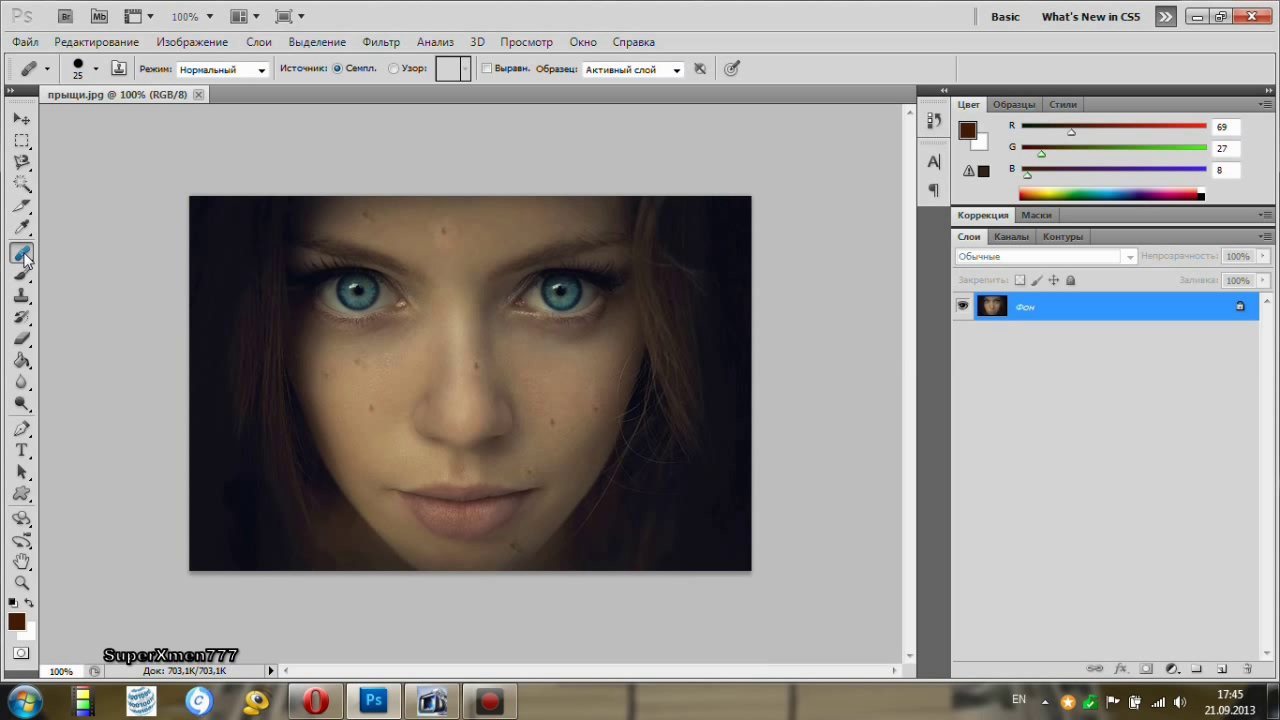
Switch to the Healing Brush Tool from the healing tools flyout.
{"action": "right_click", "coordinate": [25, 258]}
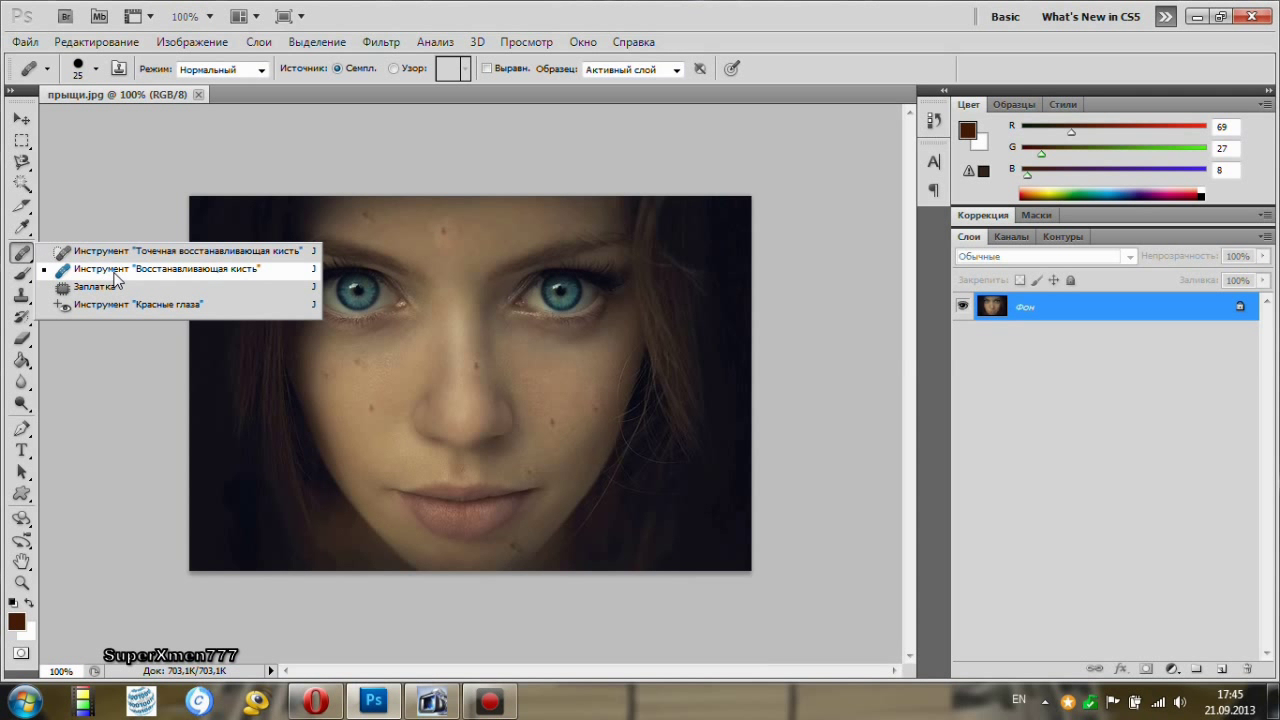
{"action": "left_click", "coordinate": [116, 278]}
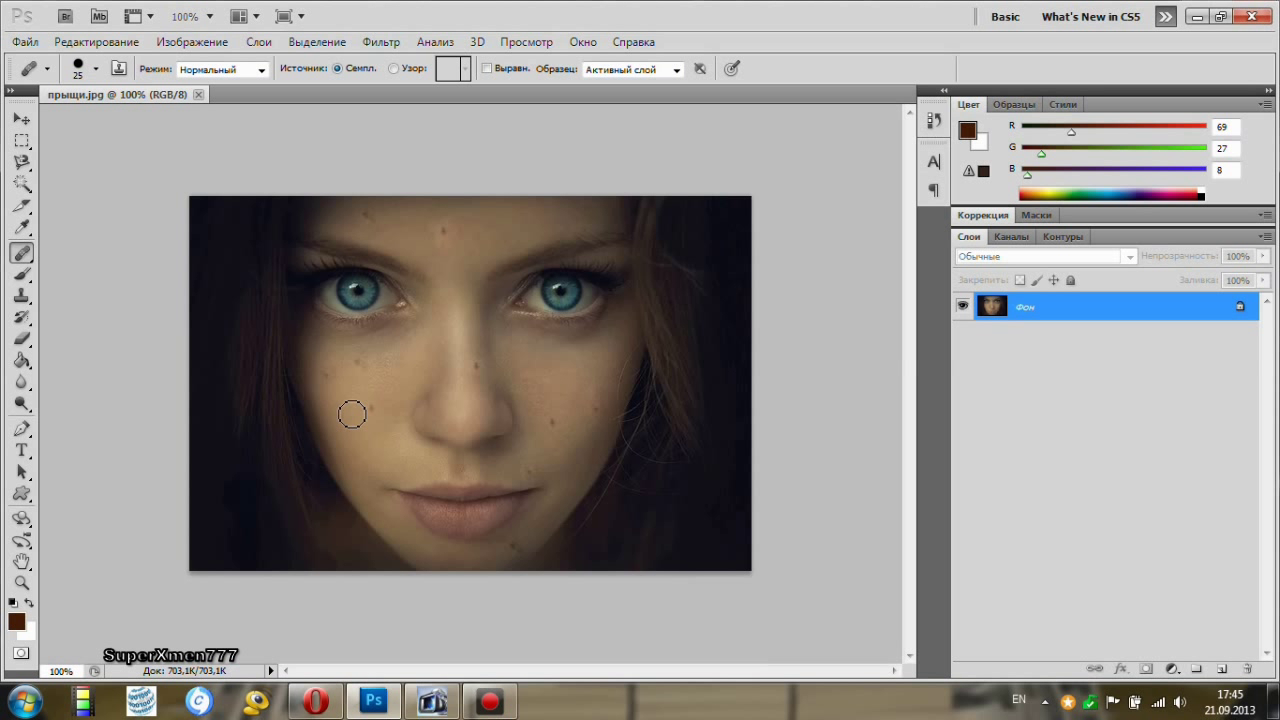
Alt-sample clean skin, then heal the blemishes on the cheeks and chin.
{"action": "key", "text": "alt"}
{"action": "left_click", "coordinate": [357, 419], "text": "alt"}
{"action": "left_click", "coordinate": [372, 411]}
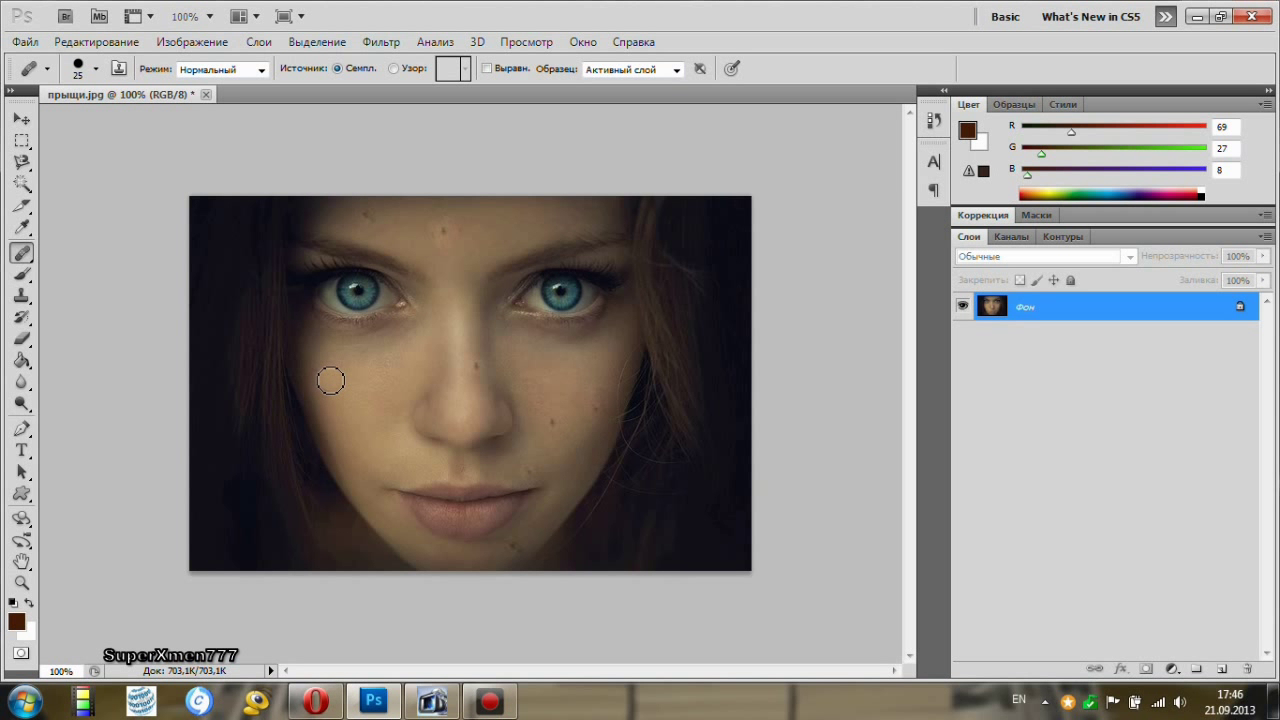
{"action": "left_click", "coordinate": [514, 437]}
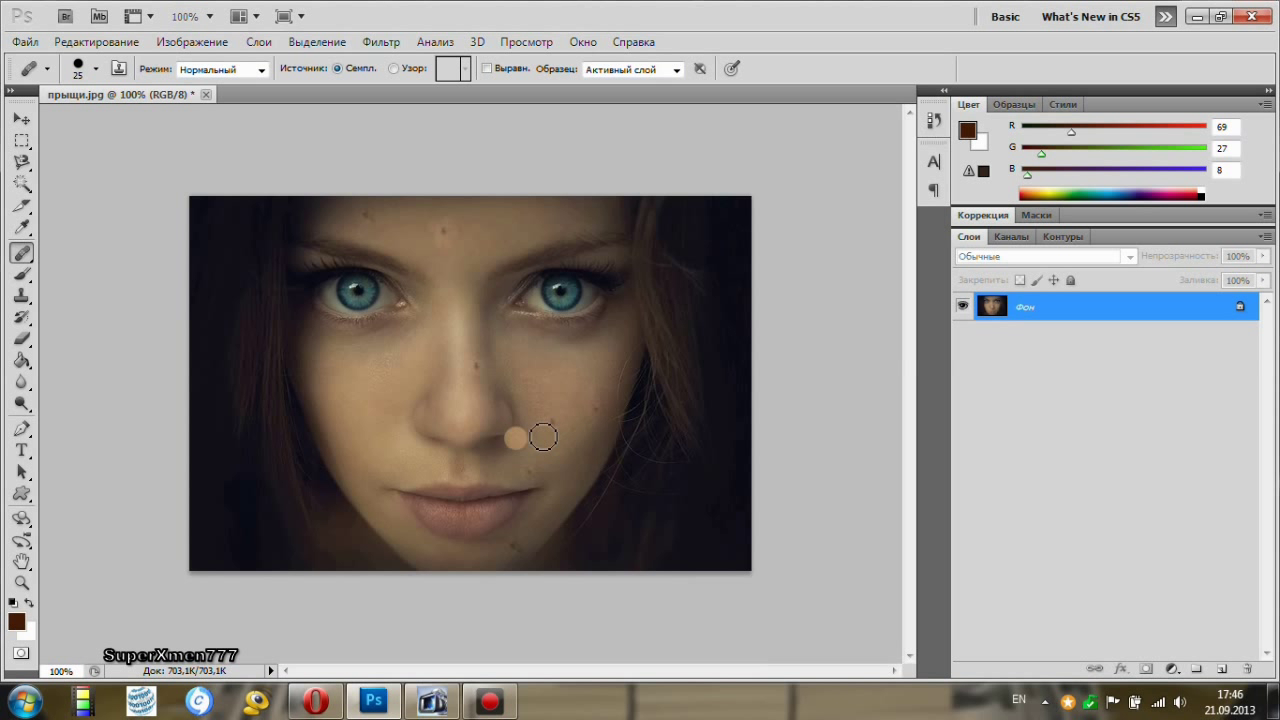
{"action": "left_click", "coordinate": [555, 427]}
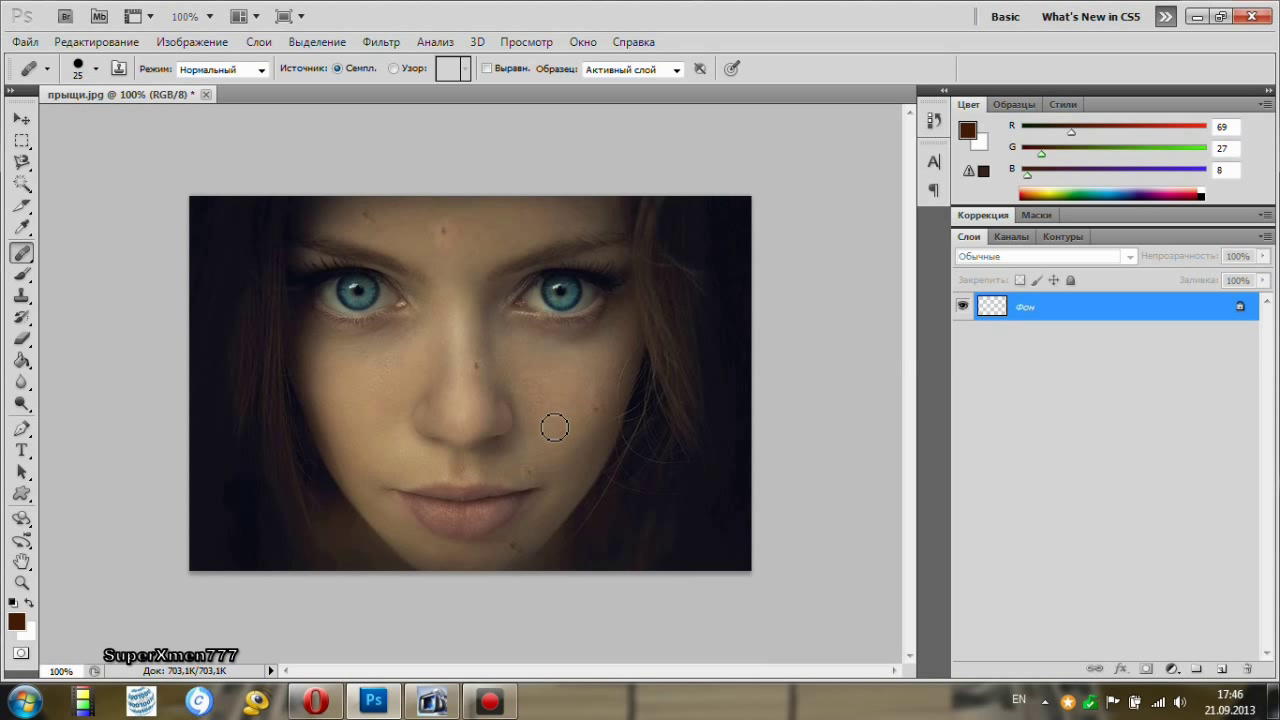
{"action": "left_click", "coordinate": [563, 463]}
{"action": "left_click", "coordinate": [531, 537]}
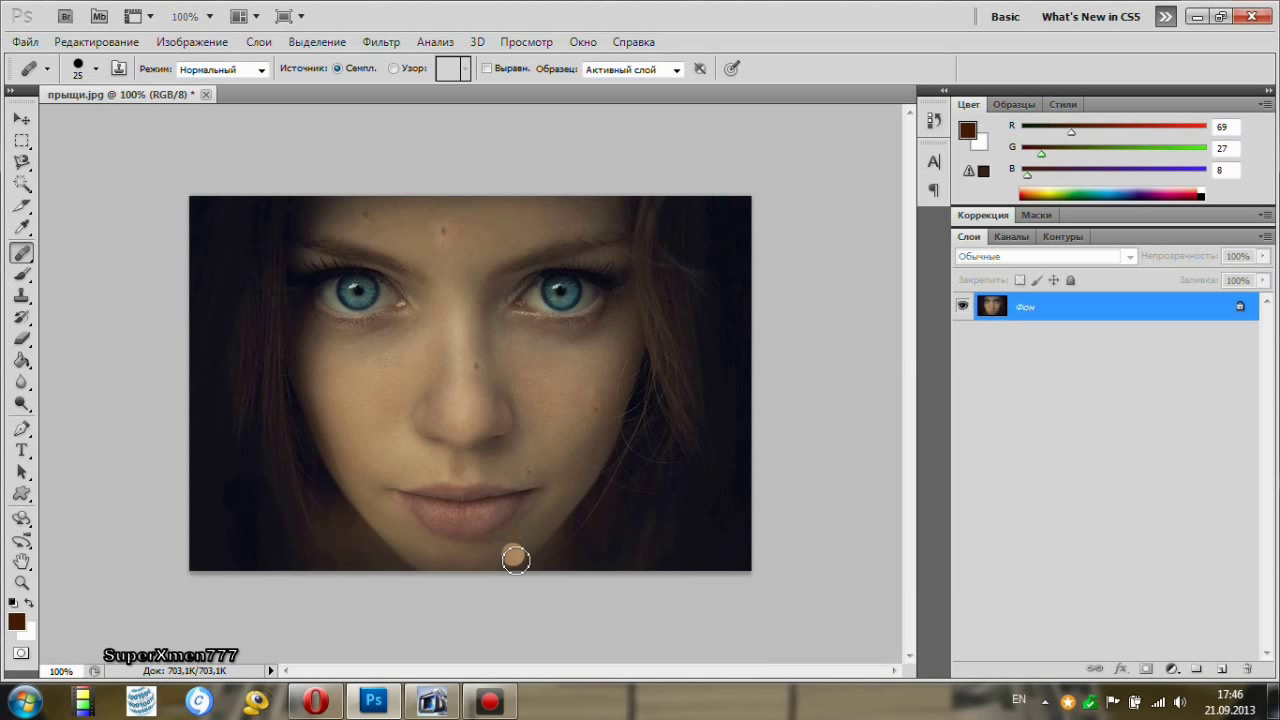
{"action": "left_click", "coordinate": [549, 549]}
{"action": "left_click", "coordinate": [516, 546]}
{"action": "left_click", "coordinate": [598, 506]}
{"action": "left_click", "coordinate": [553, 441]}
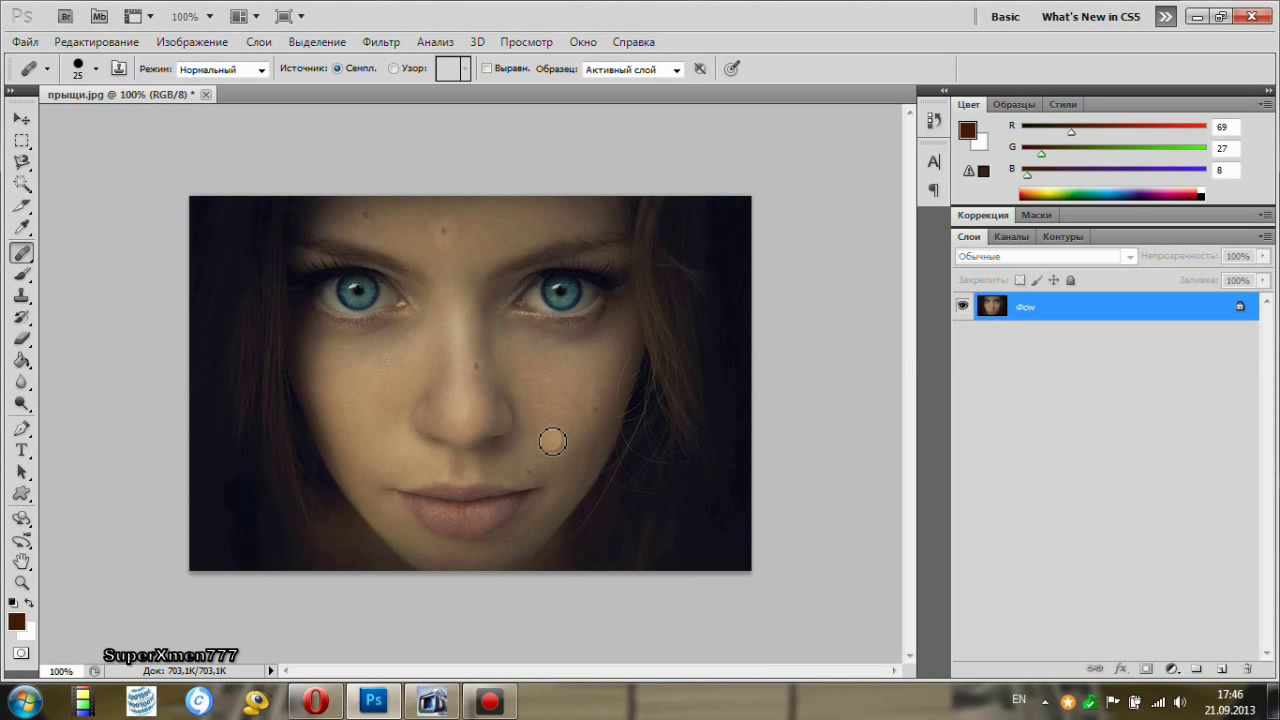
Heal the forehead spots, more right-cheek spots and the blemish near the lip.
{"action": "left_click", "coordinate": [369, 216]}
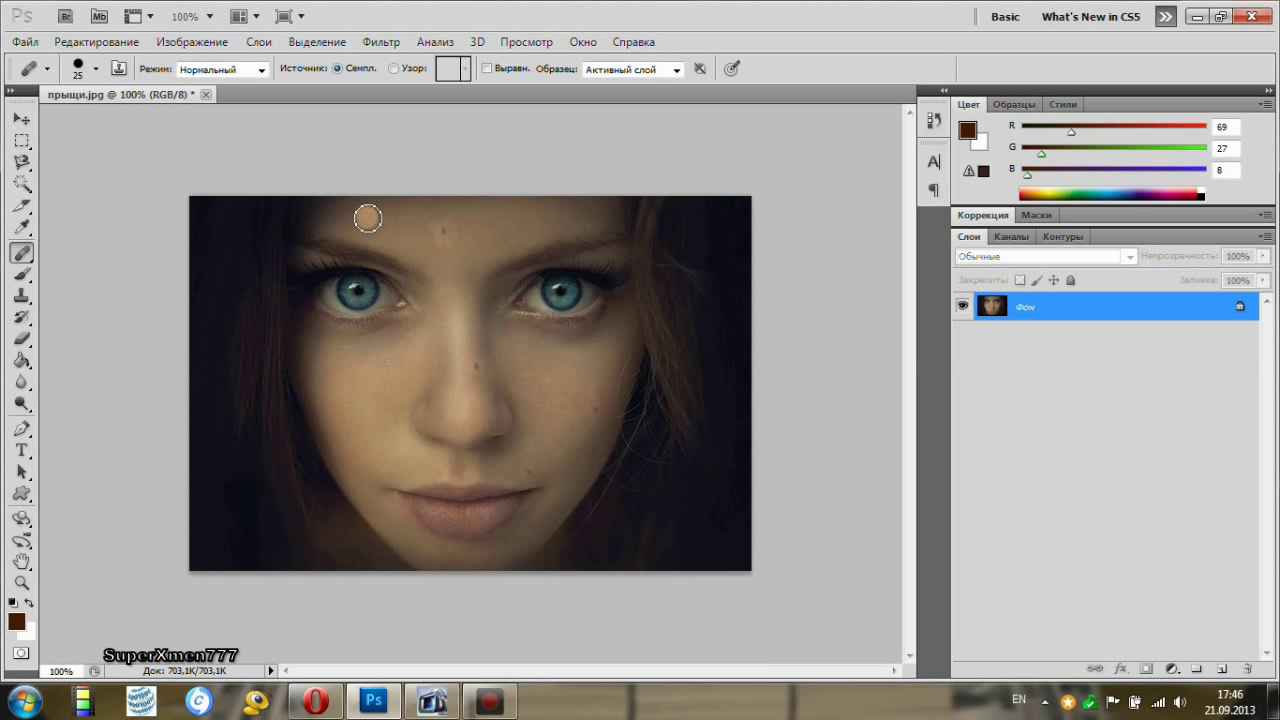
{"action": "left_click", "coordinate": [411, 245]}
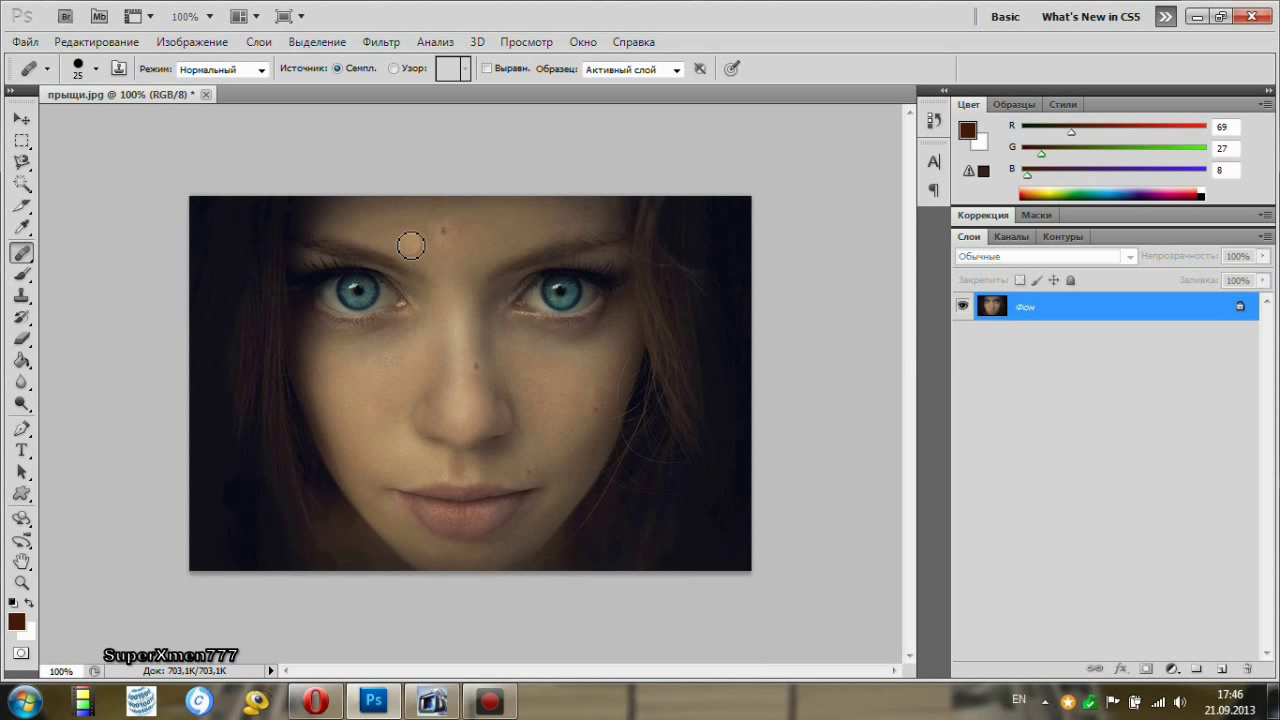
{"action": "left_click", "coordinate": [372, 228]}
{"action": "left_click", "coordinate": [486, 348]}
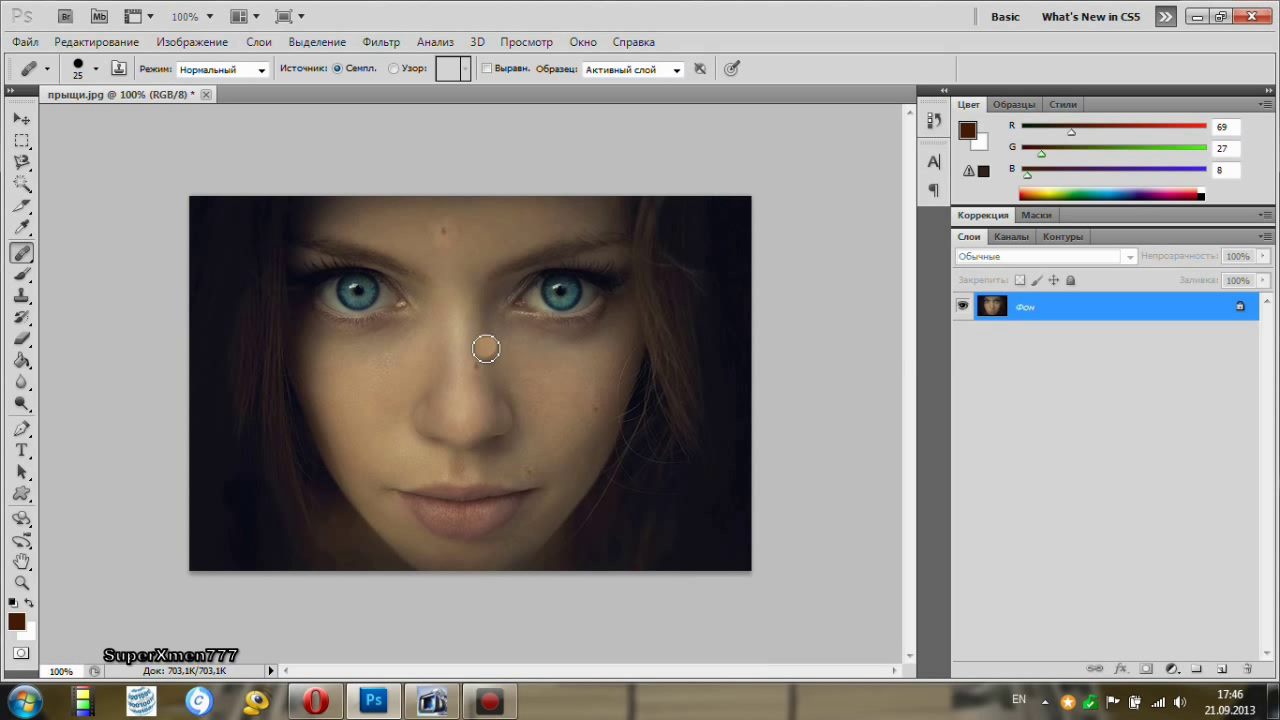
{"action": "left_click", "coordinate": [548, 372]}
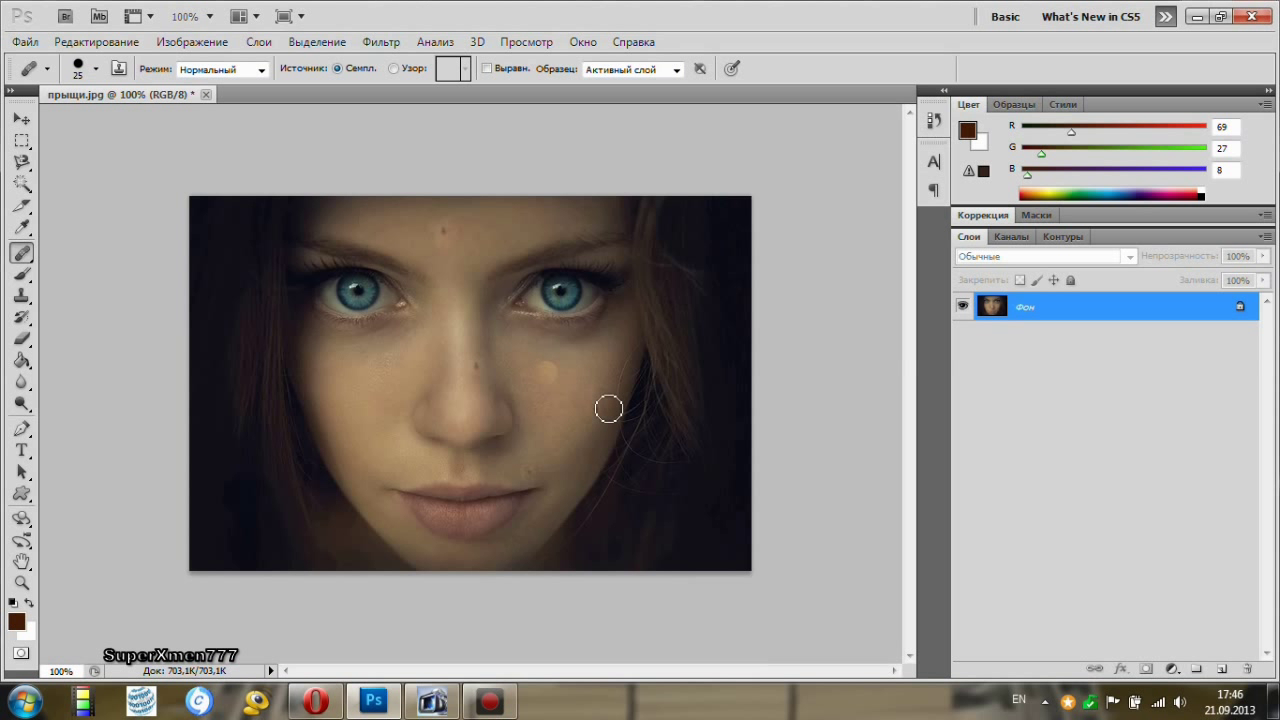
{"action": "left_click", "coordinate": [604, 409]}
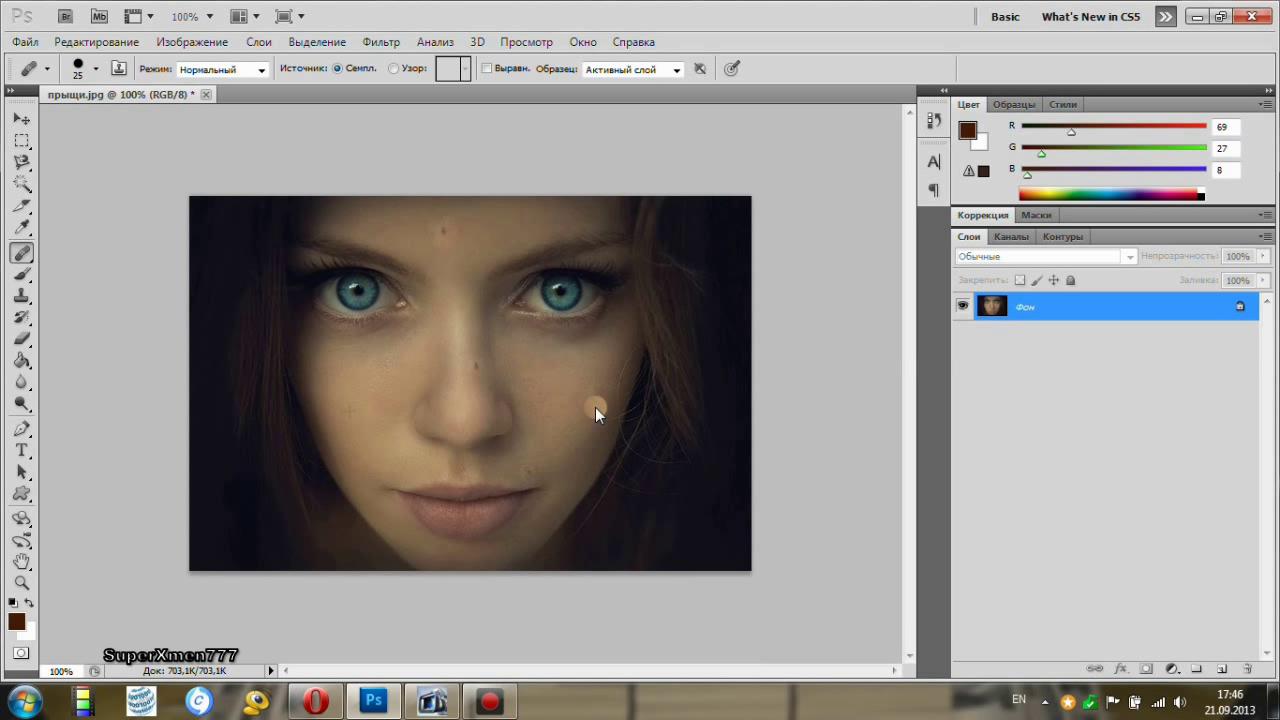
{"action": "left_click", "coordinate": [591, 443]}
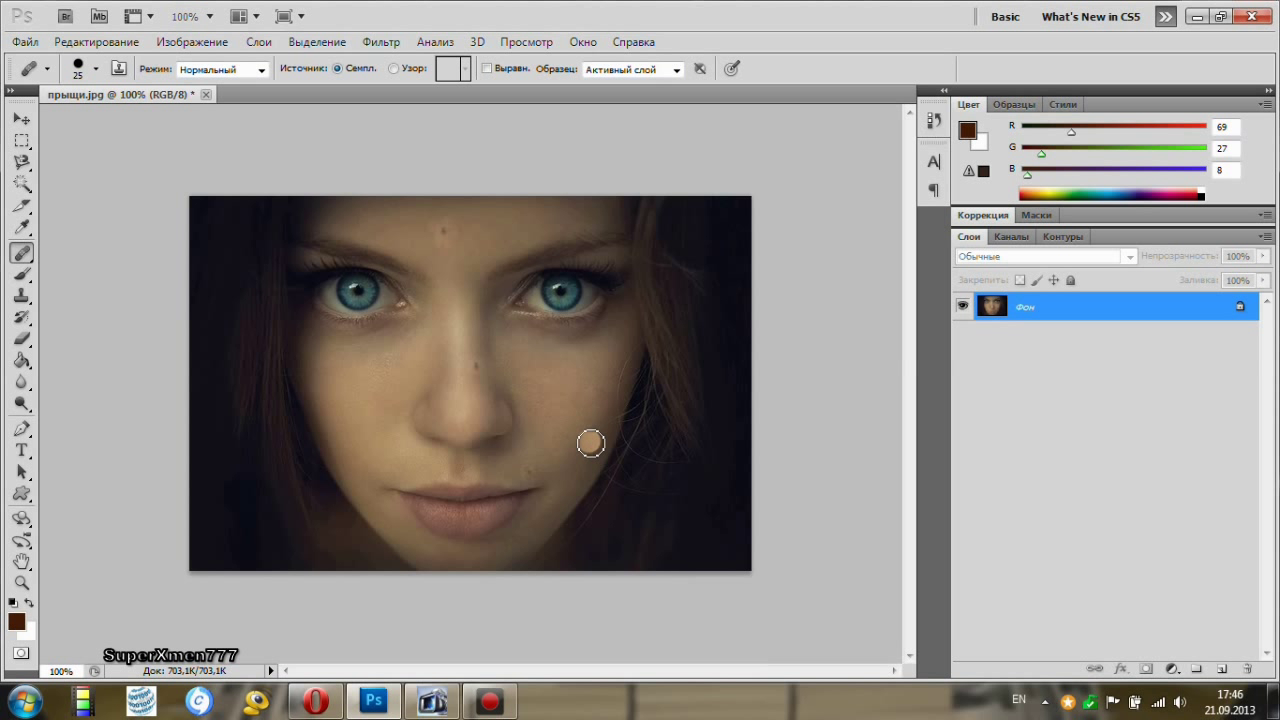
{"action": "left_click", "coordinate": [527, 470]}
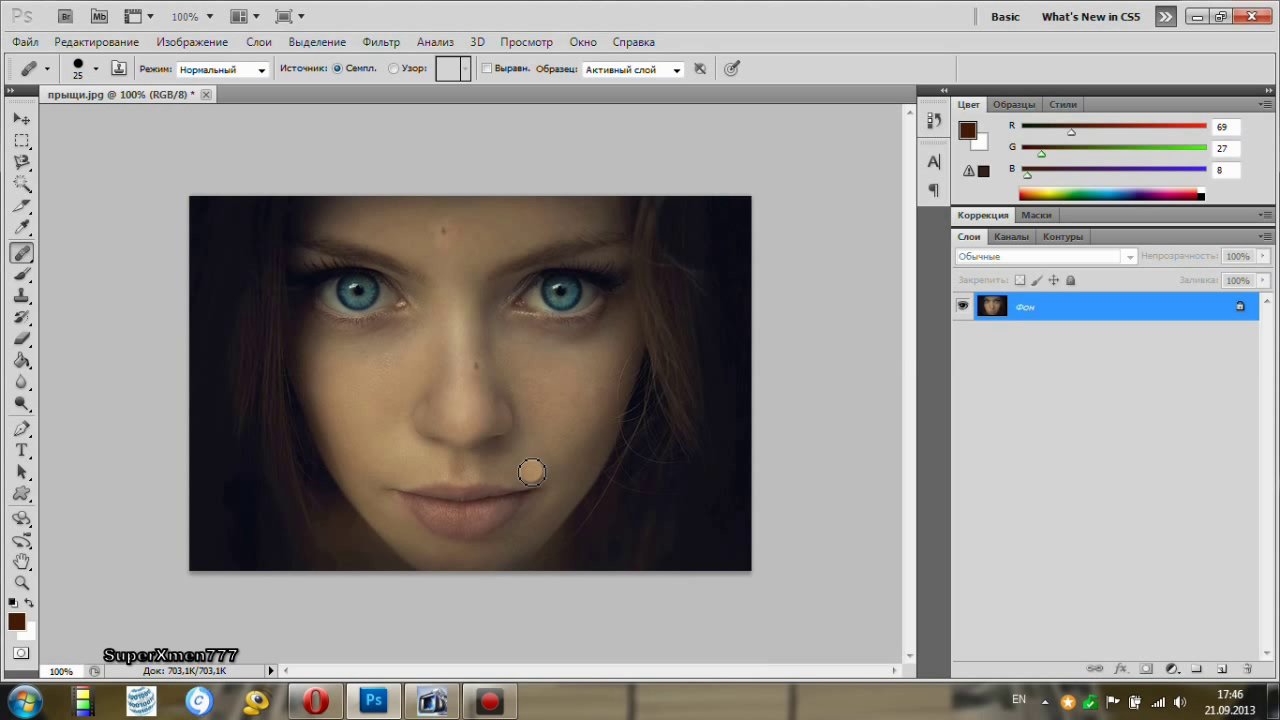
{"action": "left_click", "coordinate": [621, 420]}
{"action": "left_click", "coordinate": [550, 457]}
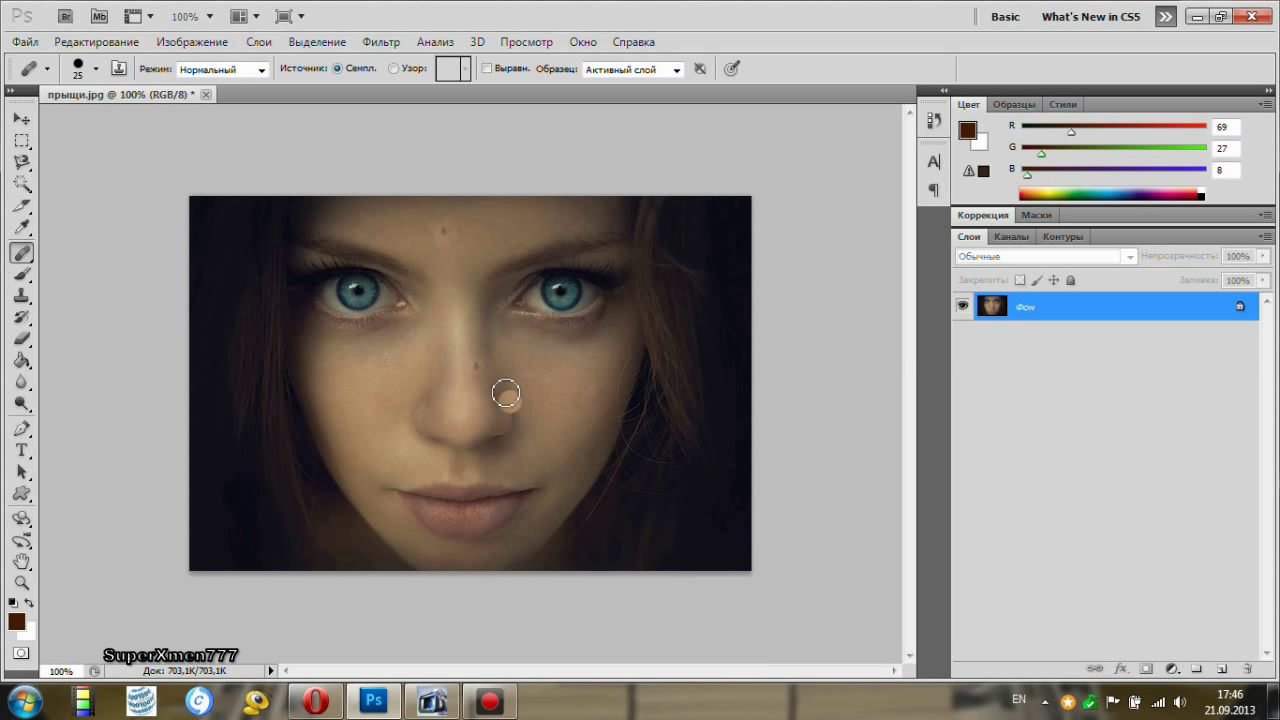
Heal the remaining spots on and around the nose with repeated dabs.
{"action": "left_click", "coordinate": [480, 329]}
{"action": "left_click", "coordinate": [476, 344]}
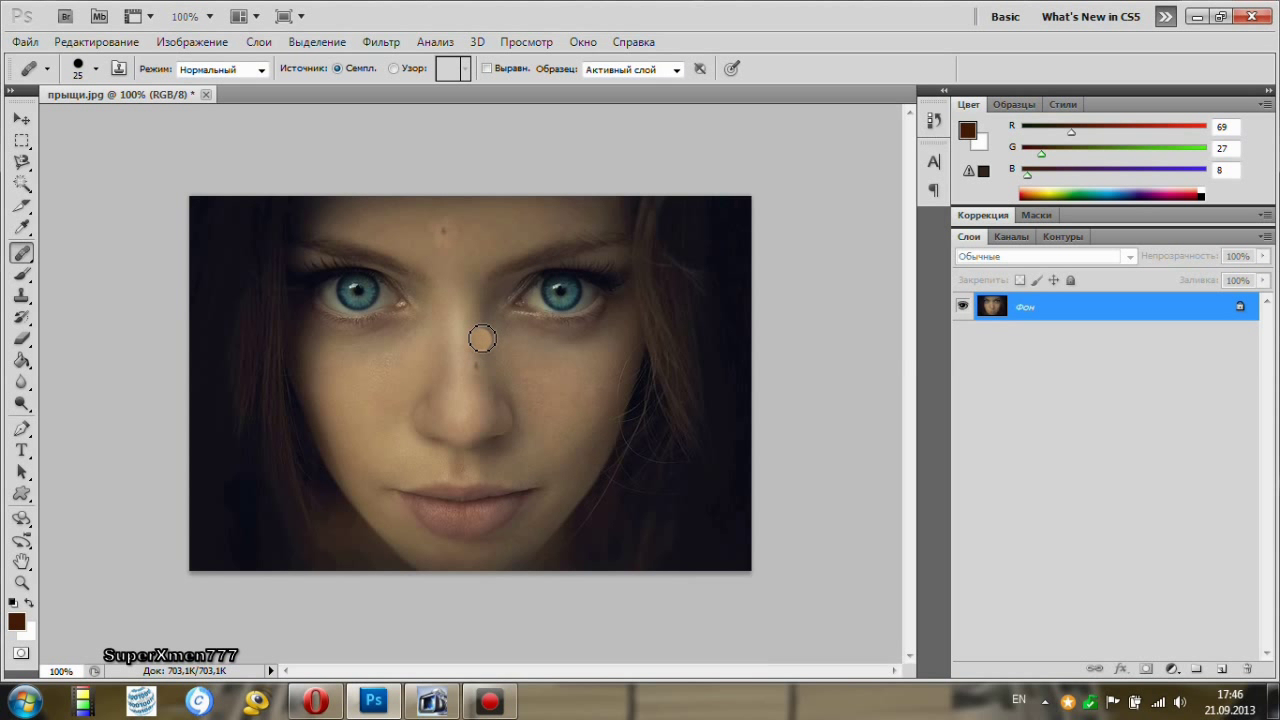
{"action": "left_click", "coordinate": [486, 334]}
{"action": "left_click", "coordinate": [524, 362]}
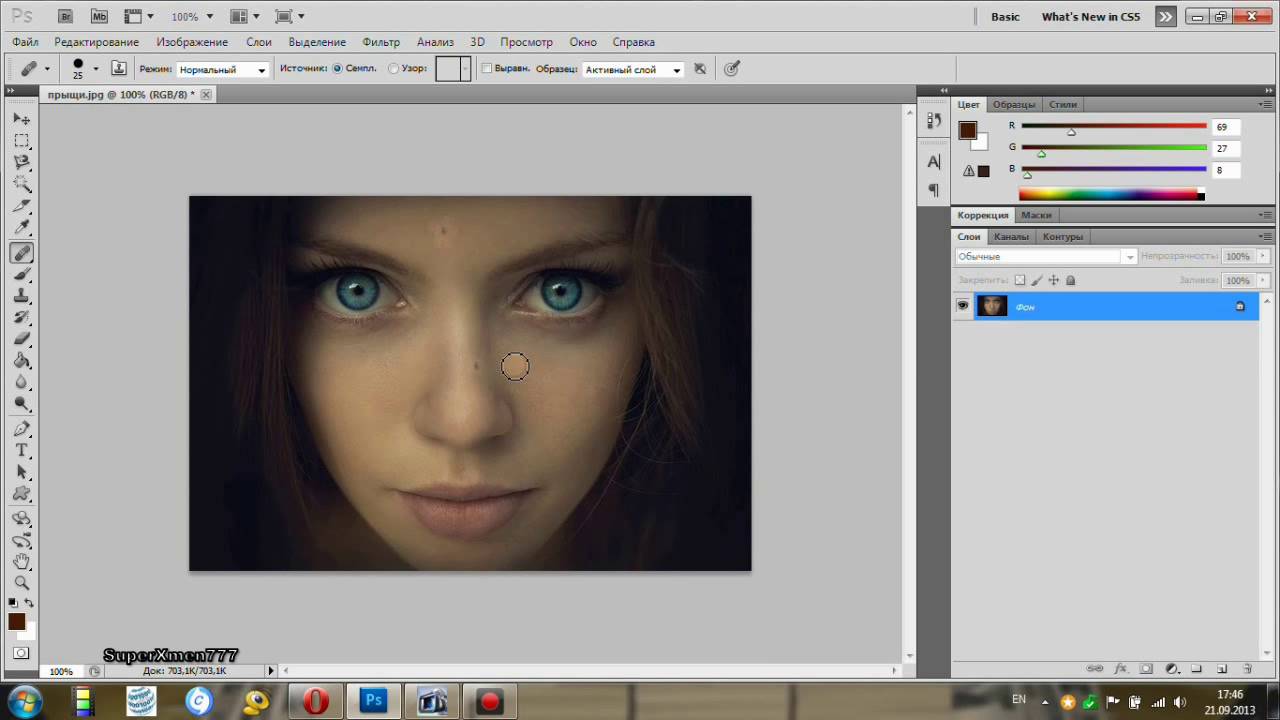
{"action": "left_click", "coordinate": [481, 362]}
{"action": "left_click", "coordinate": [476, 370]}
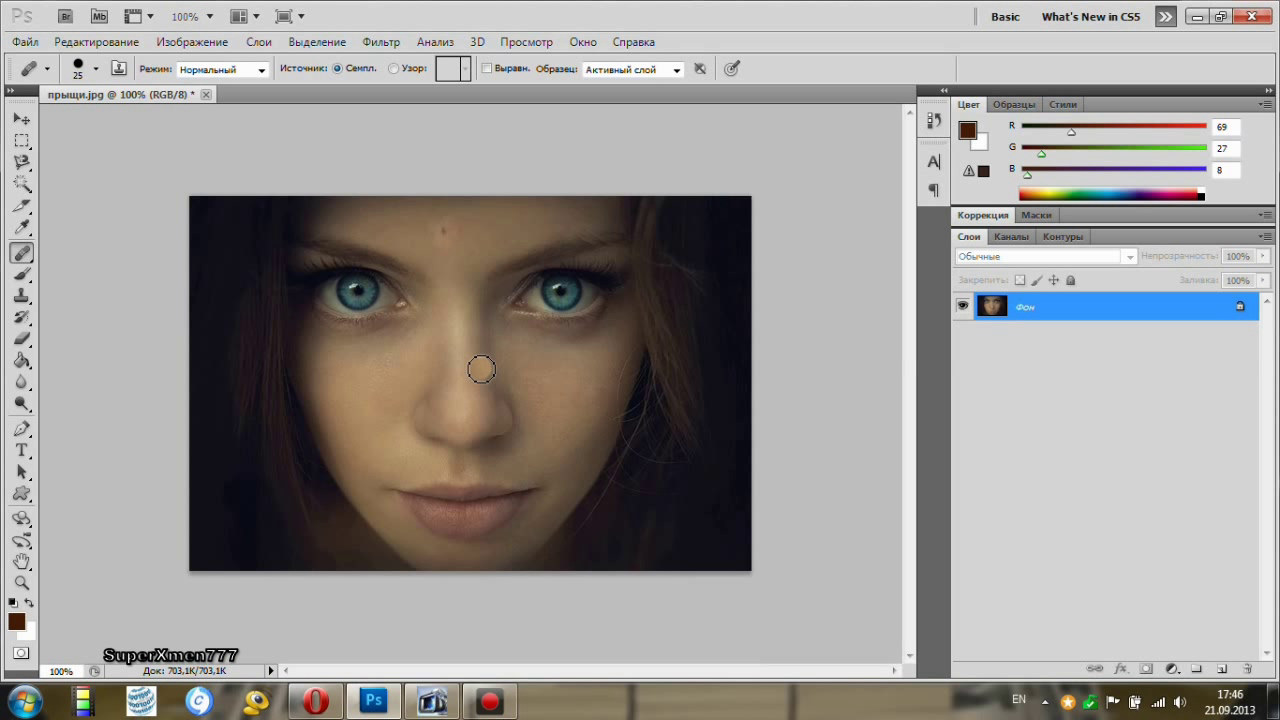
{"action": "left_click", "coordinate": [479, 372]}
{"action": "left_click", "coordinate": [498, 359]}
{"action": "left_click", "coordinate": [481, 341]}
{"action": "left_click", "coordinate": [476, 342]}
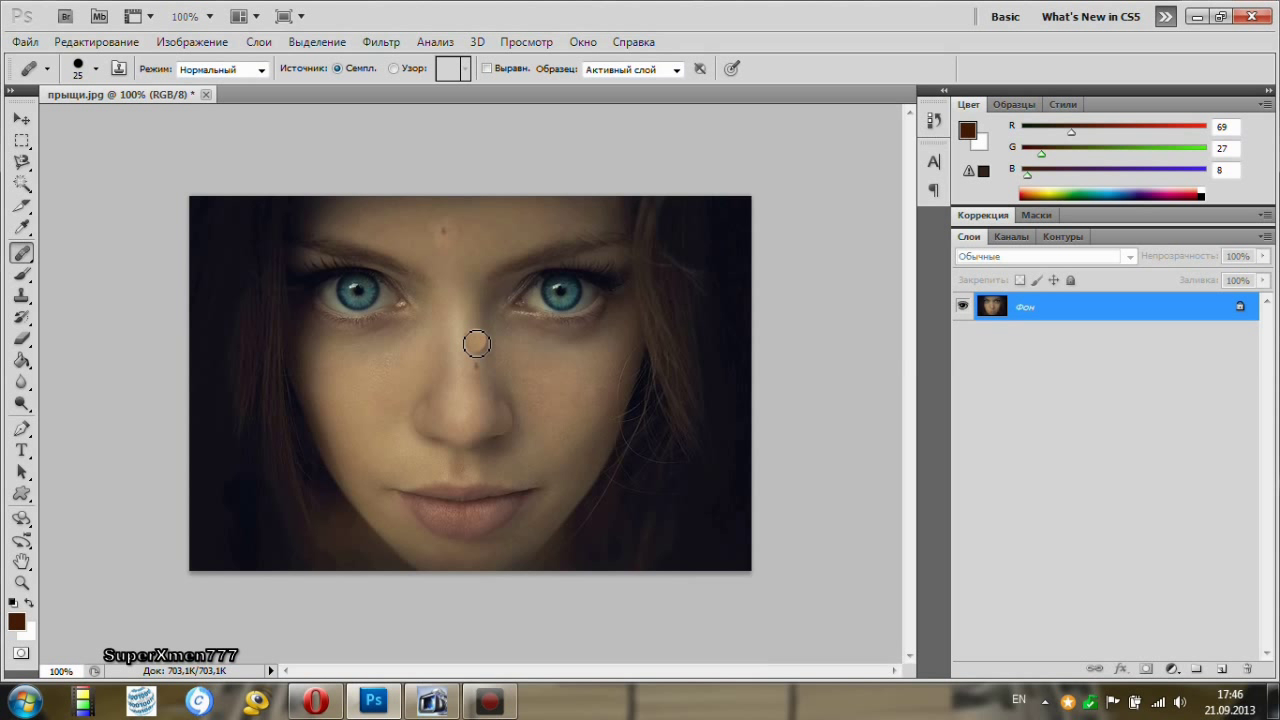
{"action": "left_click", "coordinate": [476, 342]}
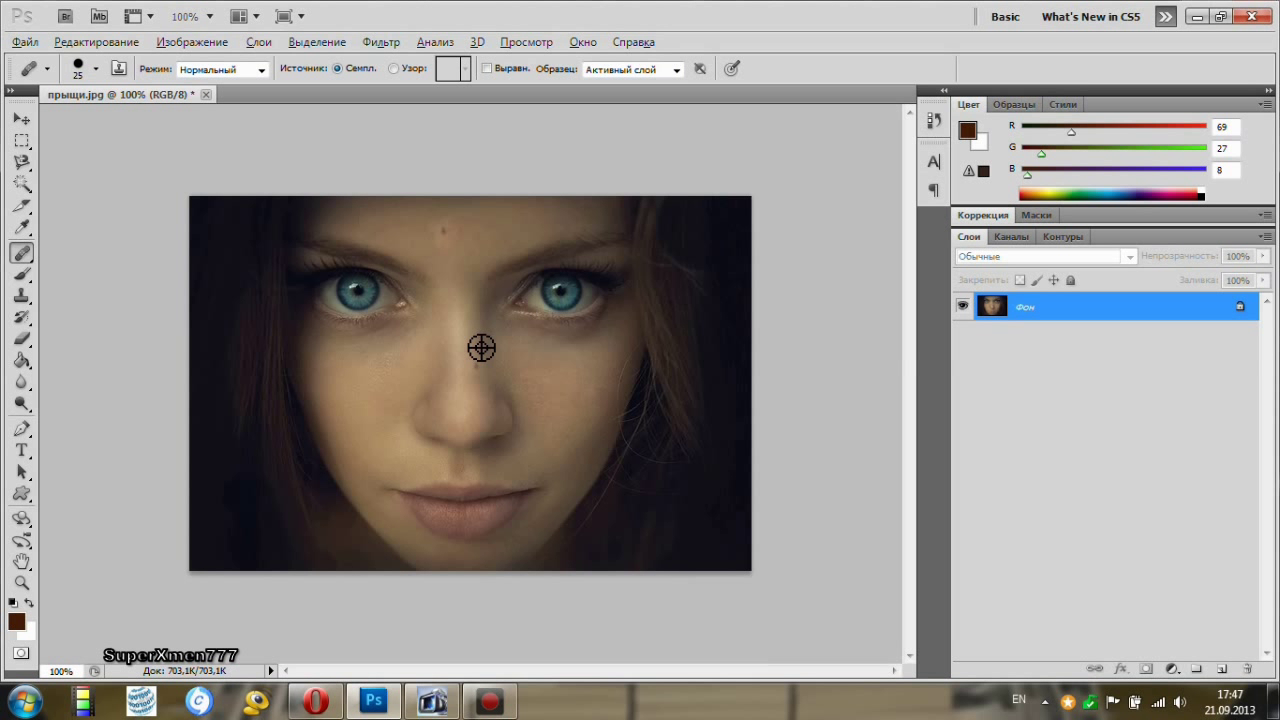
Resample clean skin and heal the nose bridge, right cheek and forehead spot.
{"action": "left_click", "coordinate": [481, 347], "text": "alt"}
{"action": "left_click_drag", "start_coordinate": [476, 343], "coordinate": [478, 358]}
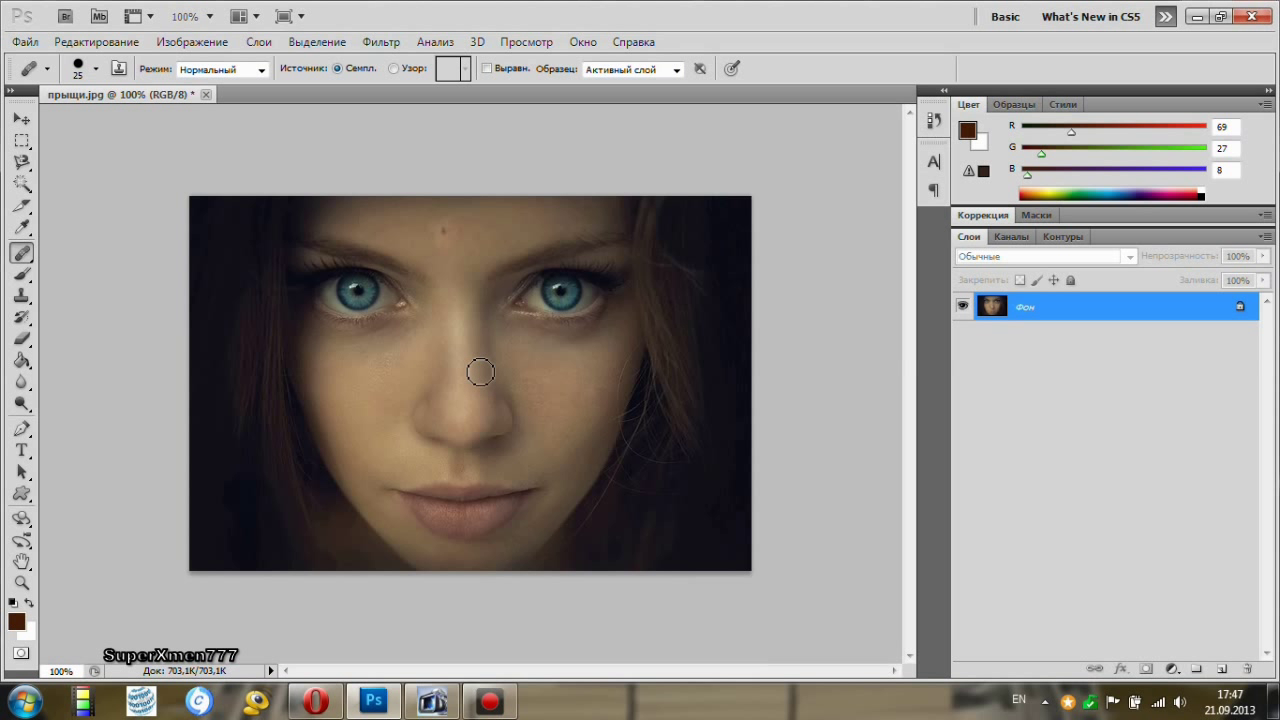
{"action": "left_click_drag", "start_coordinate": [540, 372], "coordinate": [568, 378]}
{"action": "left_click", "coordinate": [444, 231]}
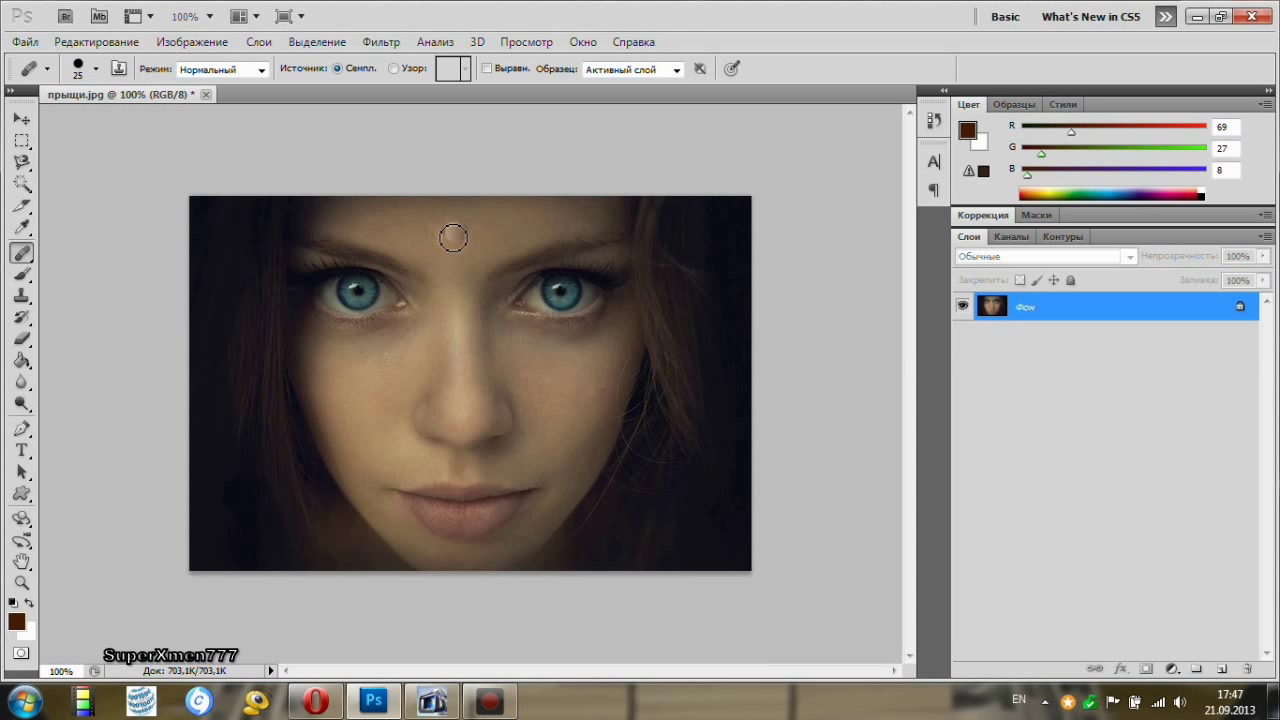
{"action": "left_click", "coordinate": [452, 231]}
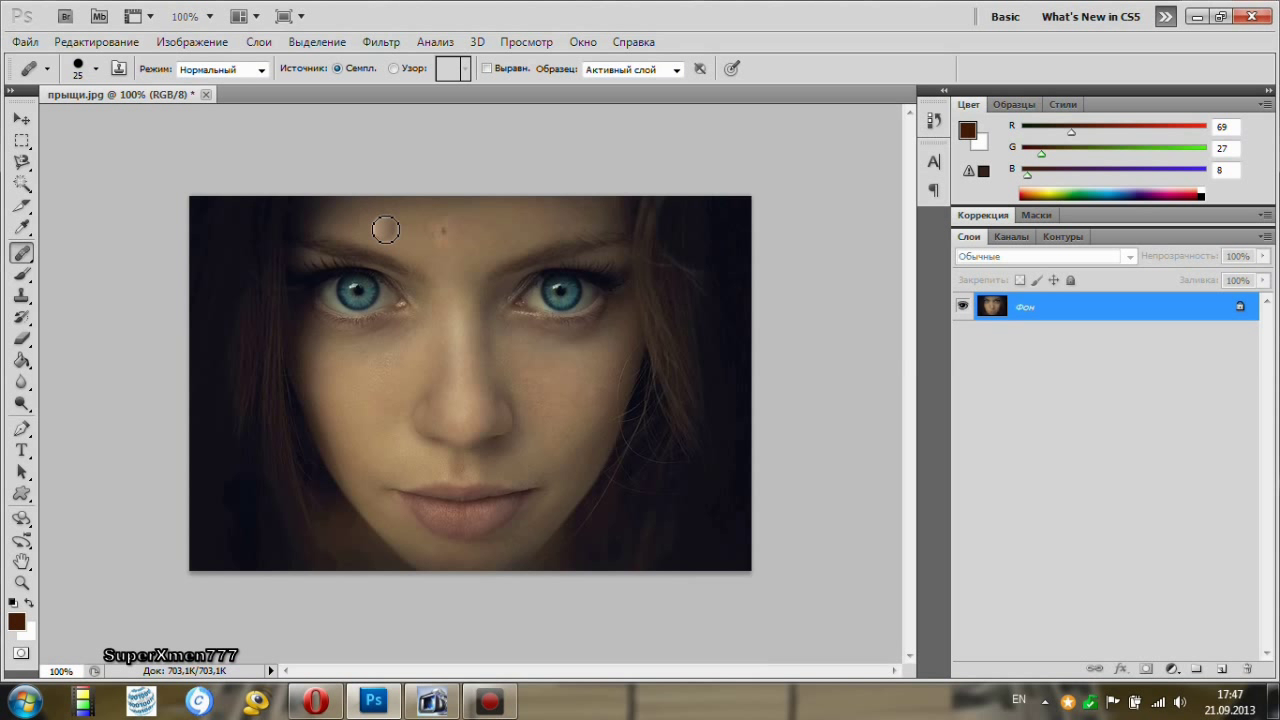
Patch the dark forehead spot with adjacent clean skin using the Patch tool, then deselect.
{"action": "right_click", "coordinate": [26, 258]}
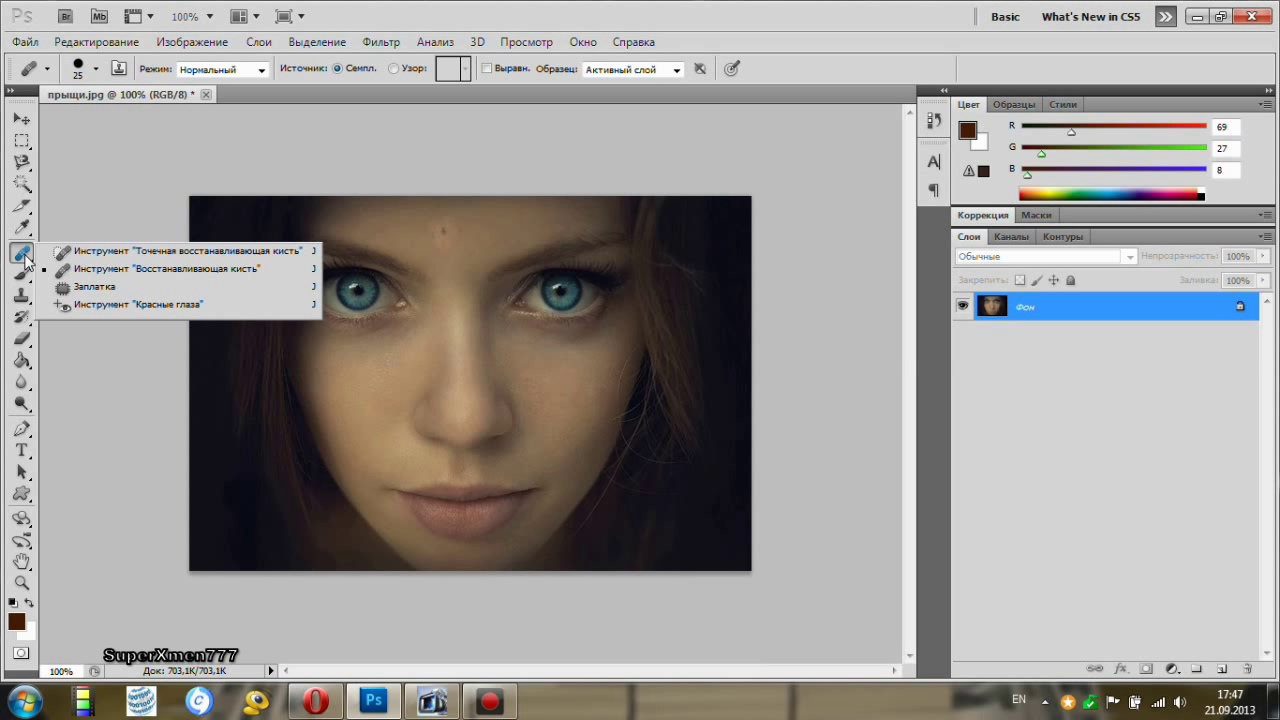
{"action": "left_click", "coordinate": [106, 290]}
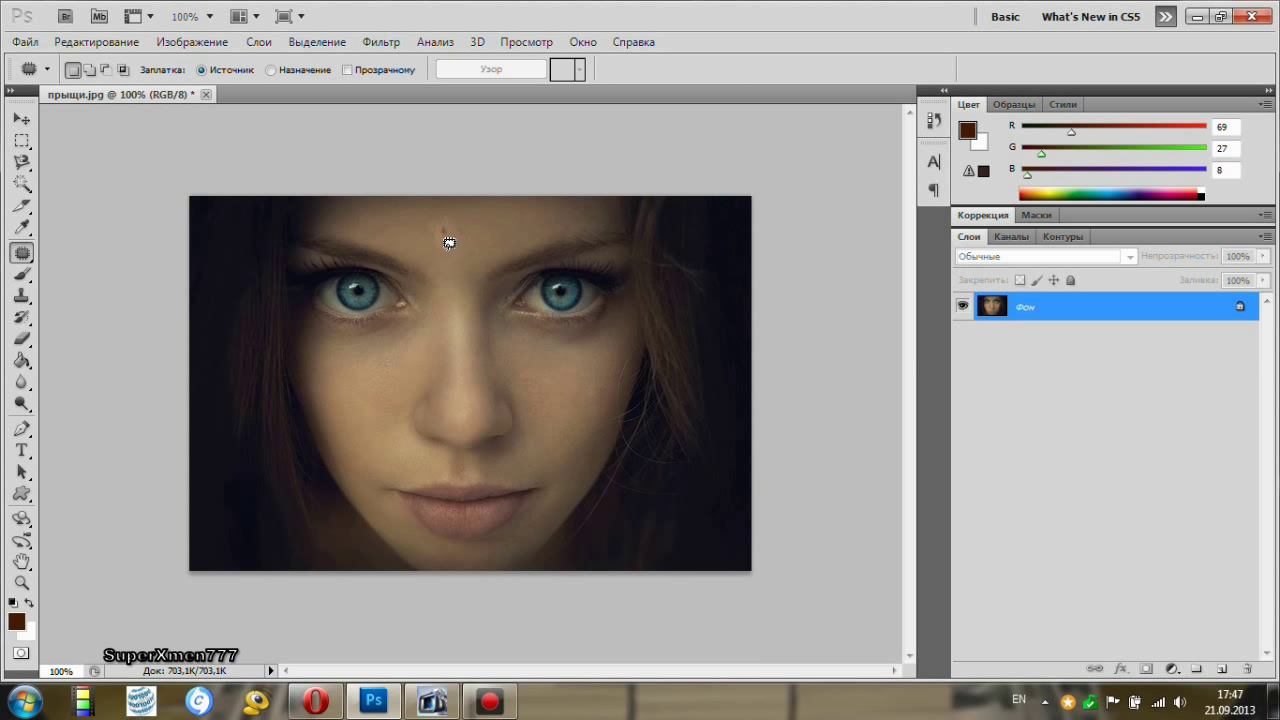
{"action": "mouse_move", "coordinate": [440, 245]}
{"action": "left_mouse_down"}
{"action": "mouse_move", "coordinate": [420, 209]}
{"action": "mouse_move", "coordinate": [466, 214]}
{"action": "mouse_move", "coordinate": [467, 233]}
{"action": "left_mouse_up"}
{"action": "left_click_drag", "start_coordinate": [439, 242], "coordinate": [436, 246]}
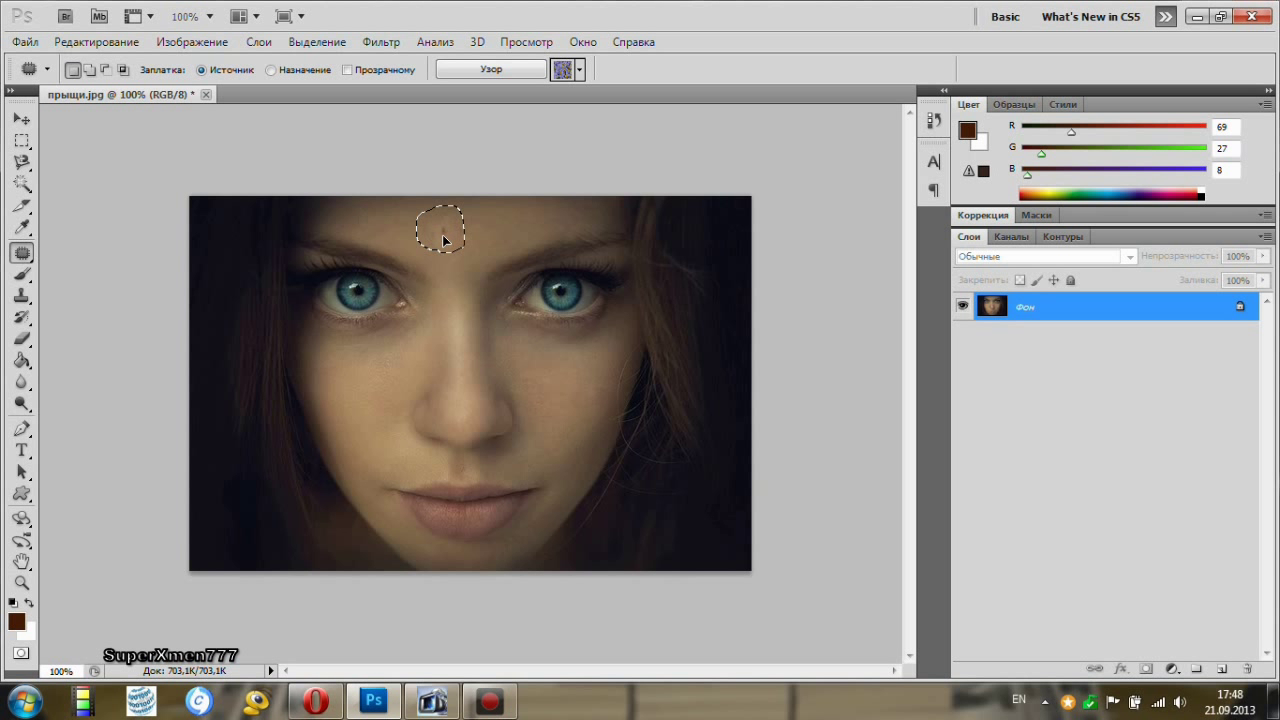
{"action": "left_click_drag", "start_coordinate": [454, 239], "coordinate": [496, 238]}
{"action": "key", "text": "ctrl+d"}
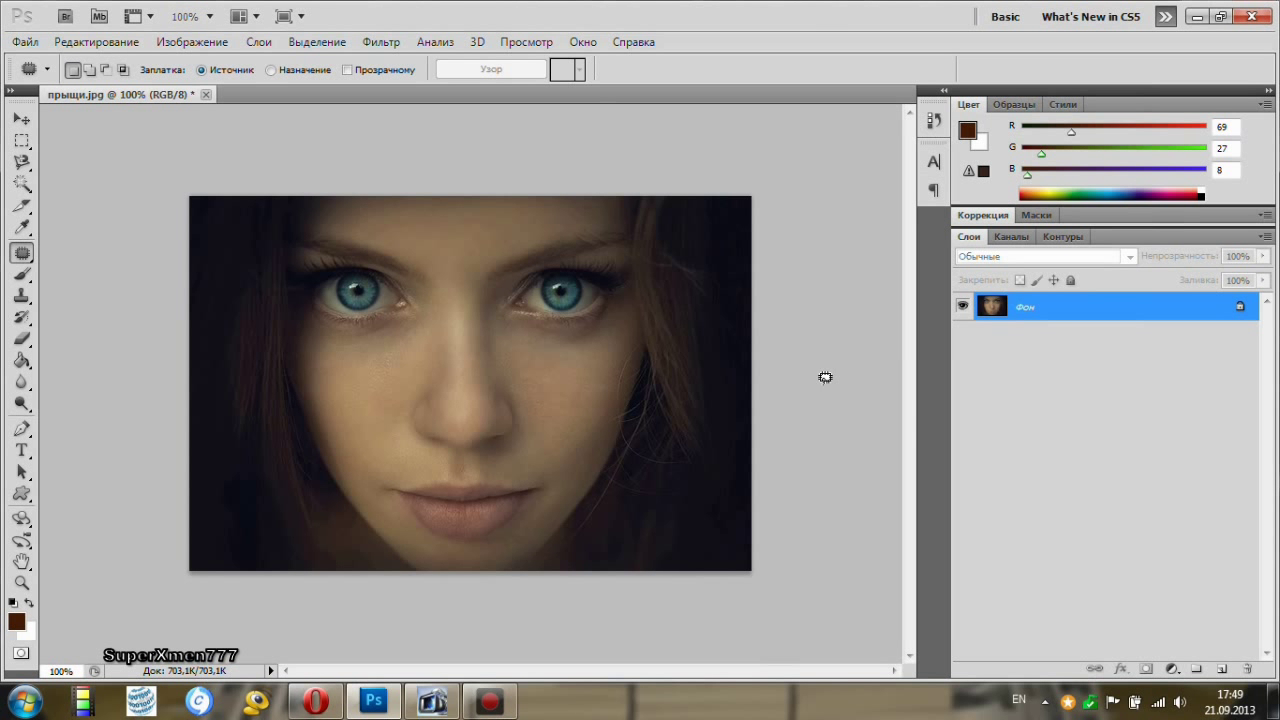
Save the portrait as JPEG 'красотка' with default JPEG options, then quit Photoshop.
{"action": "left_click", "coordinate": [25, 44]}
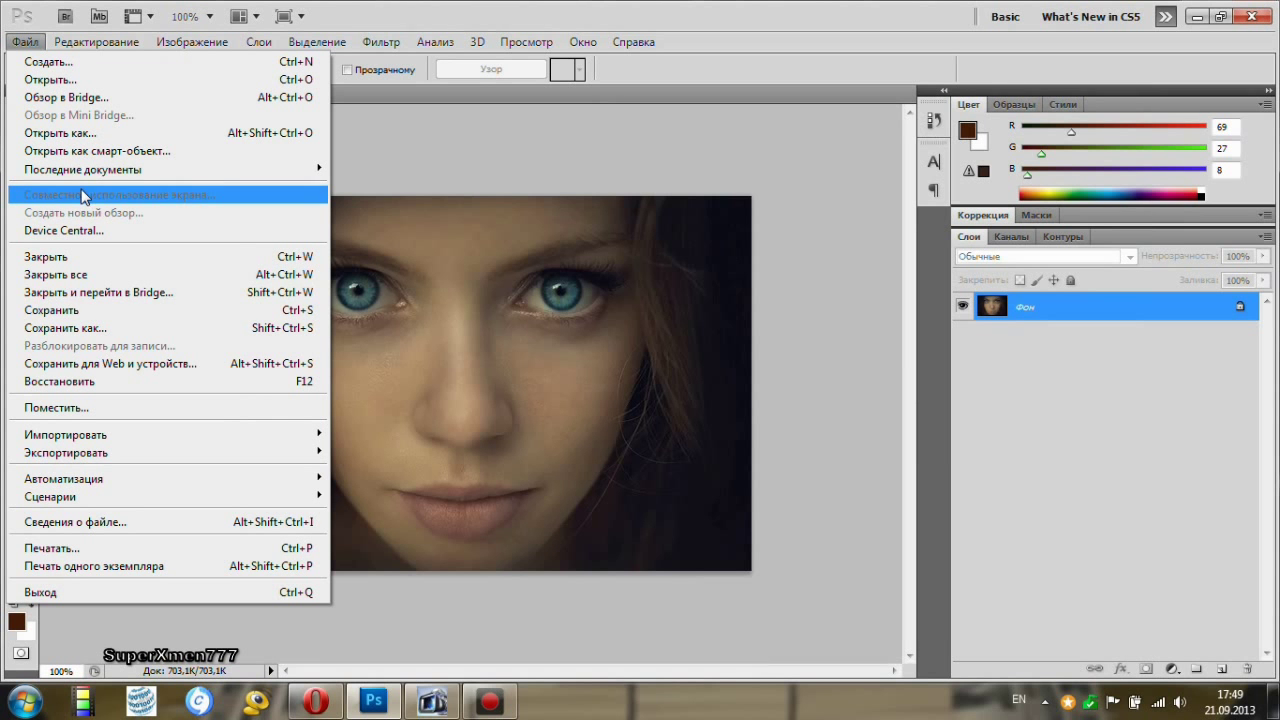
{"action": "left_click", "coordinate": [98, 330]}
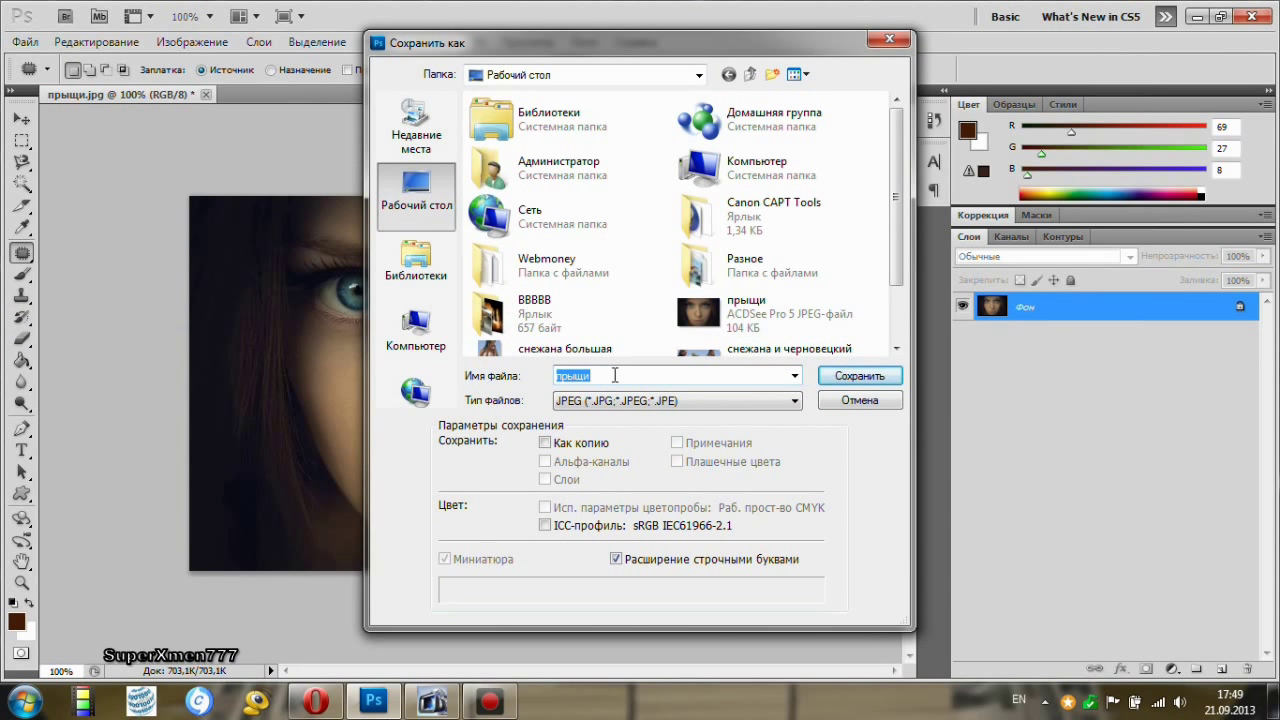
{"action": "key", "text": "alt+shift"}
{"action": "type", "text": "красотка"}
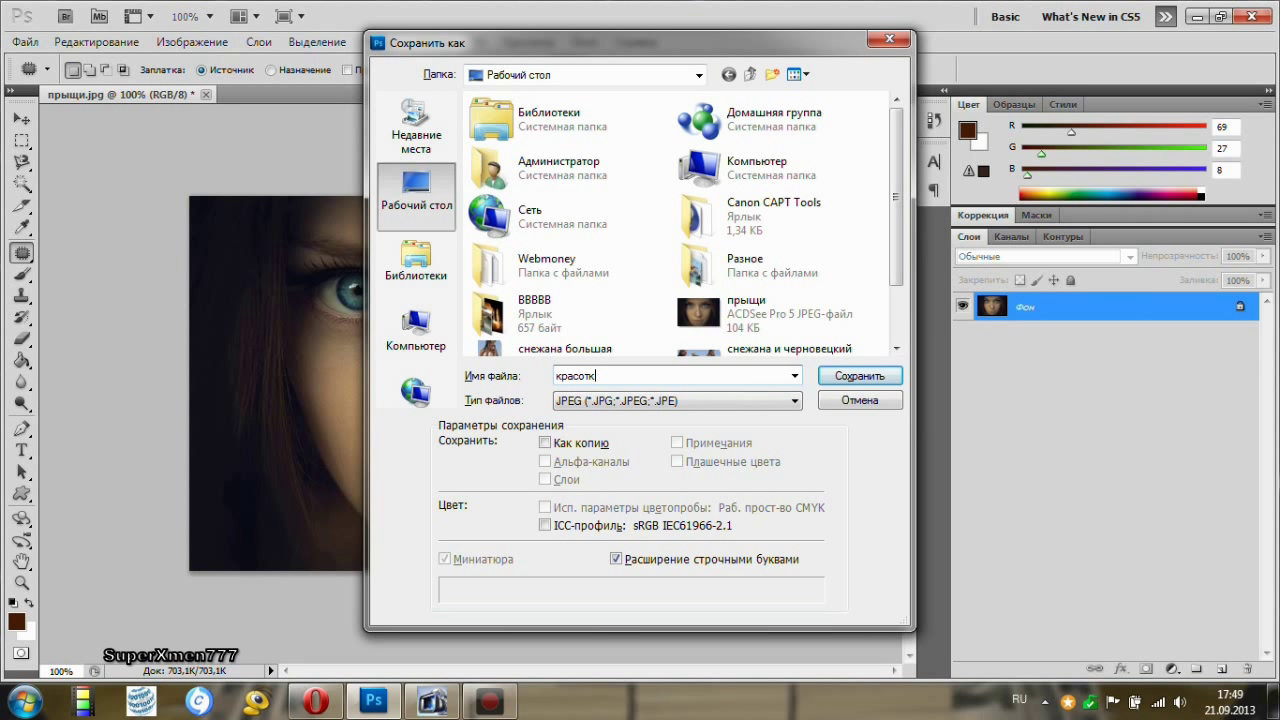
{"action": "left_click", "coordinate": [796, 404]}
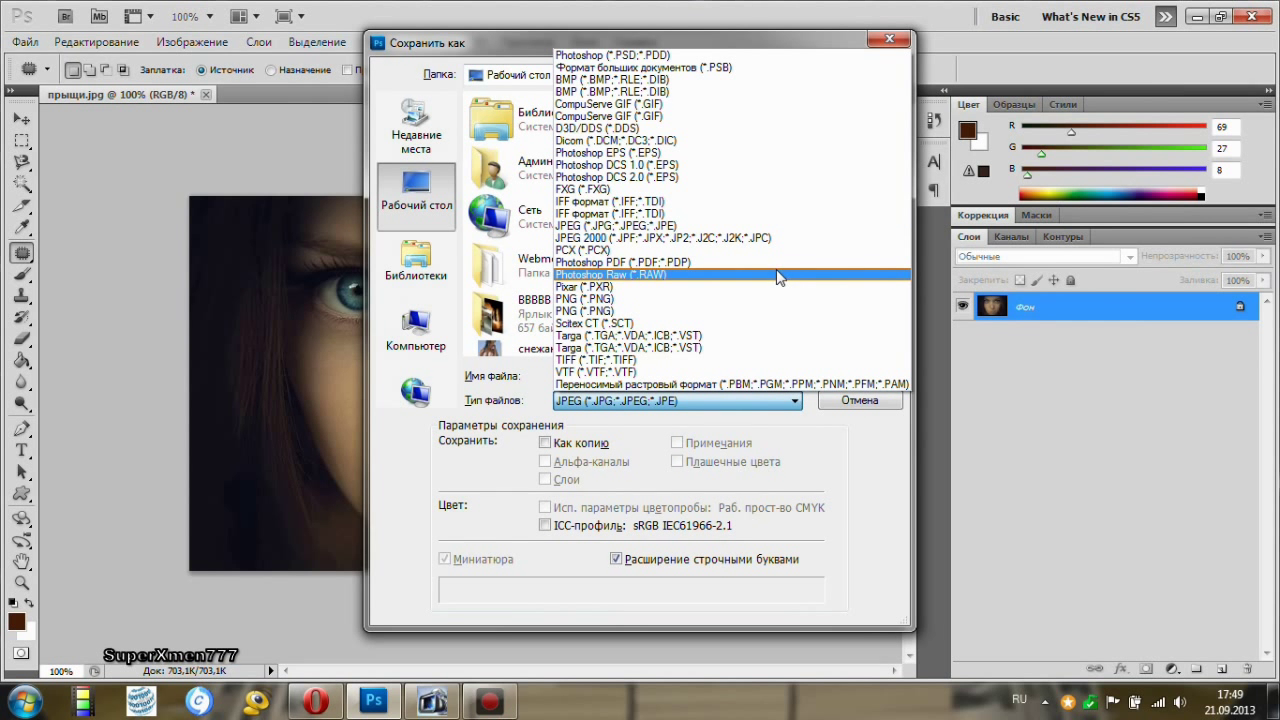
{"action": "left_click", "coordinate": [706, 233]}
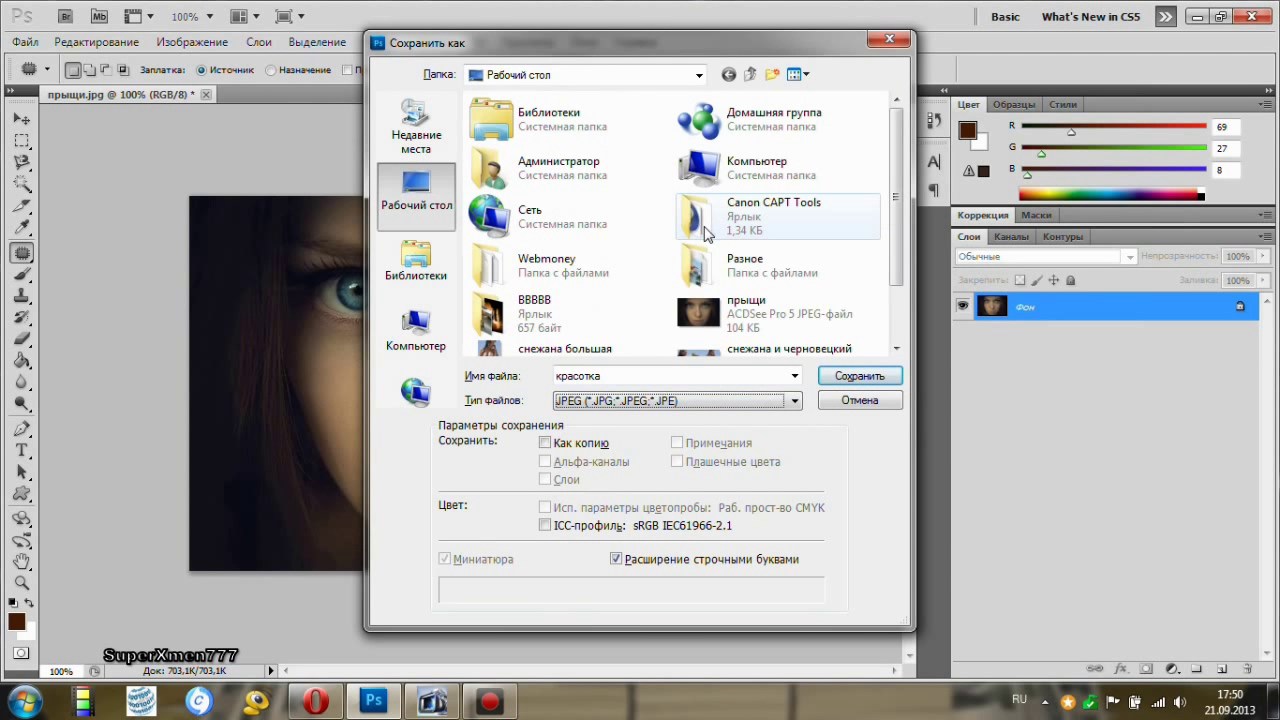
{"action": "left_click", "coordinate": [861, 380]}
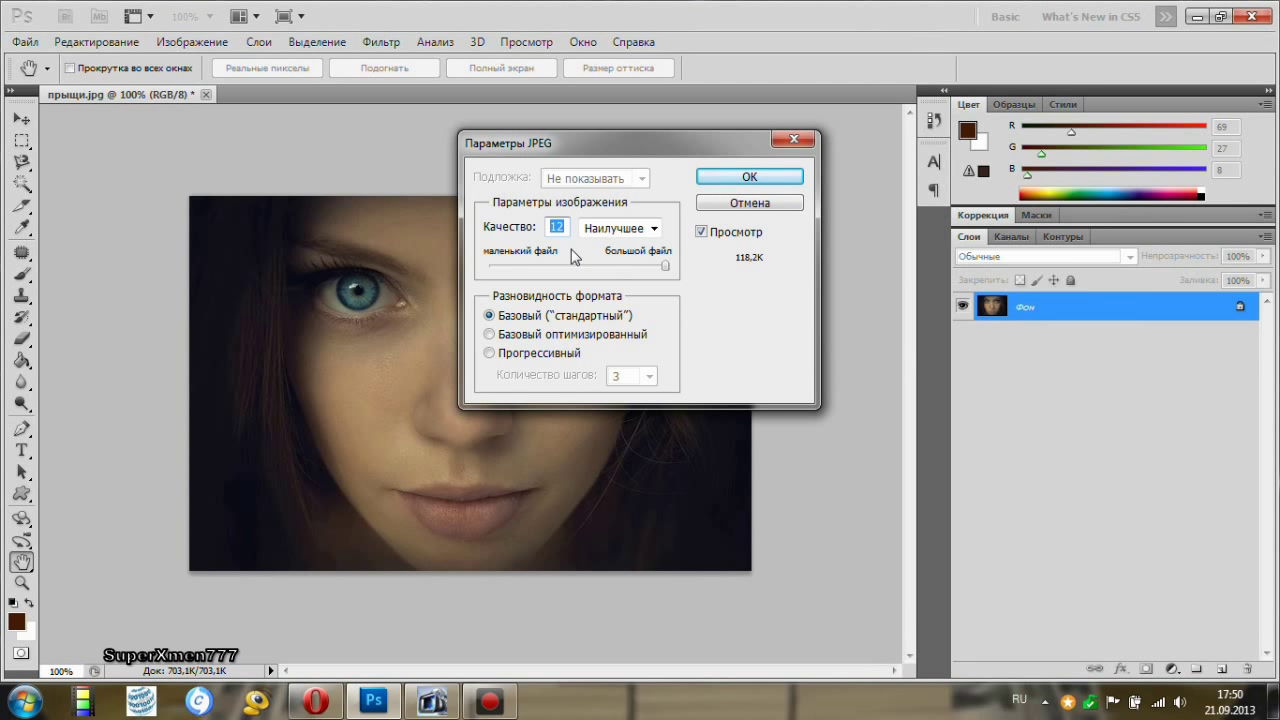
{"action": "left_click", "coordinate": [749, 176]}
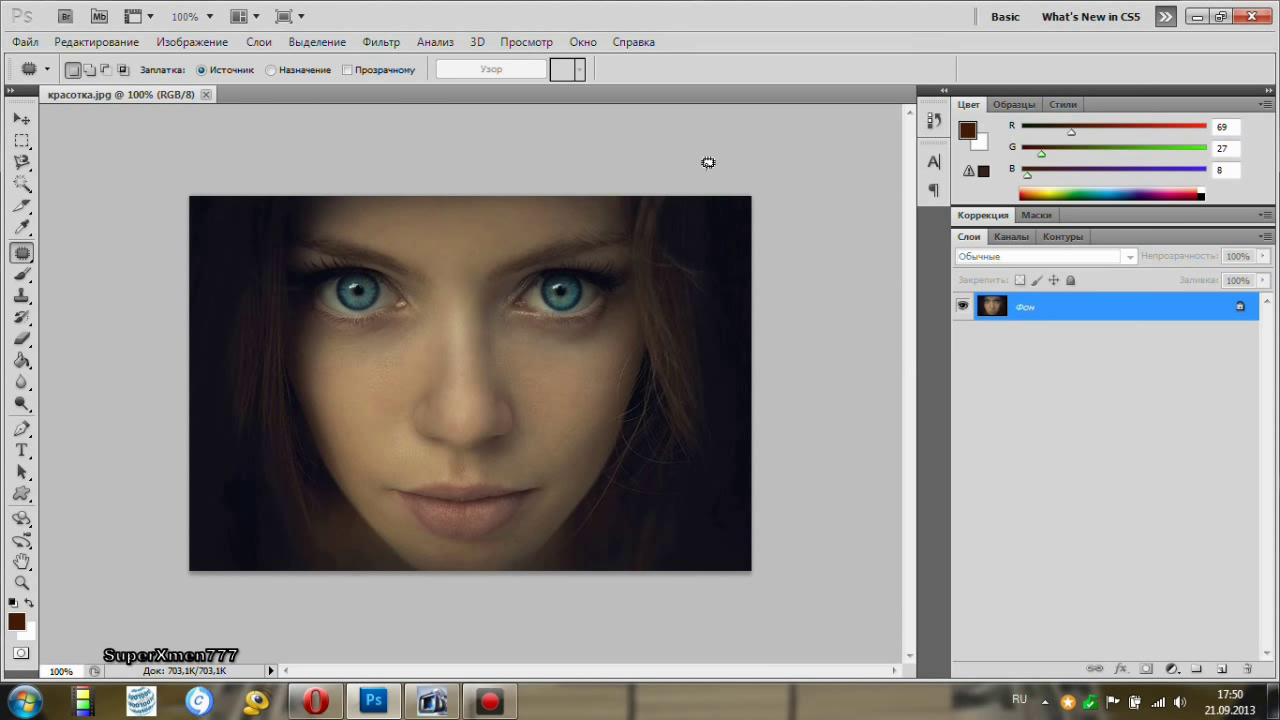
{"action": "left_click", "coordinate": [1249, 18]}
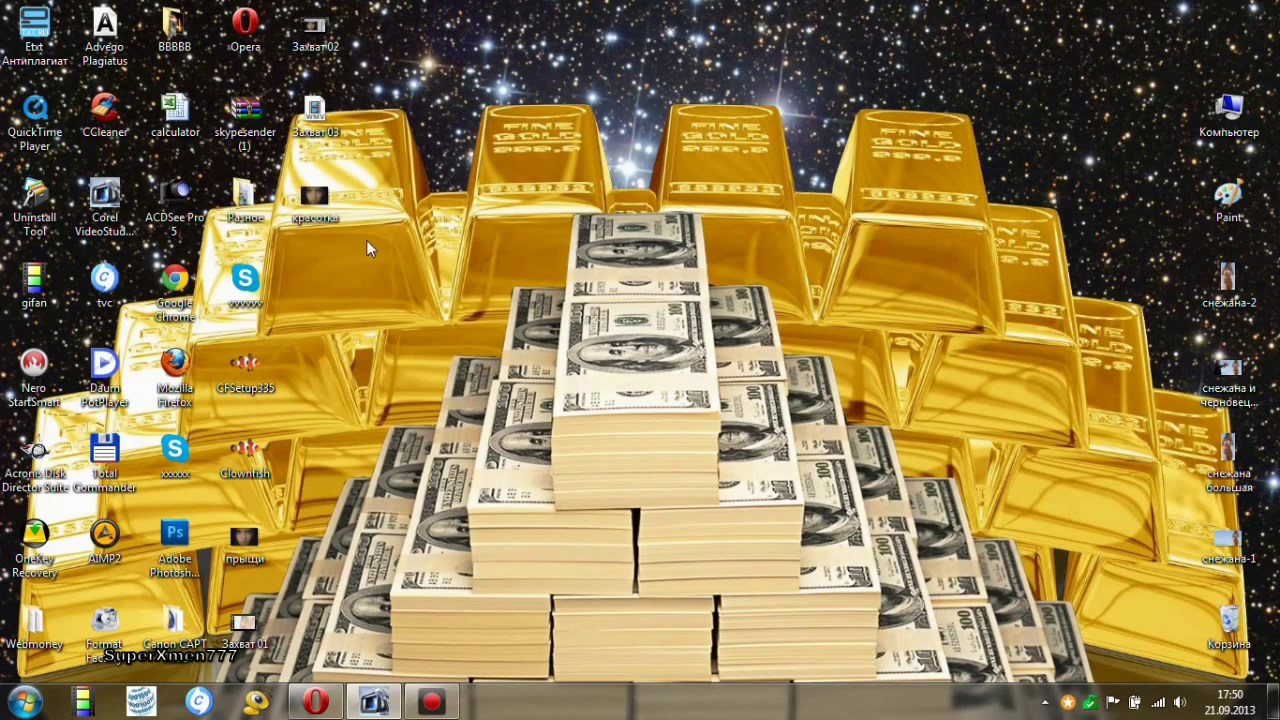
{"action": "left_click", "coordinate": [312, 205]}
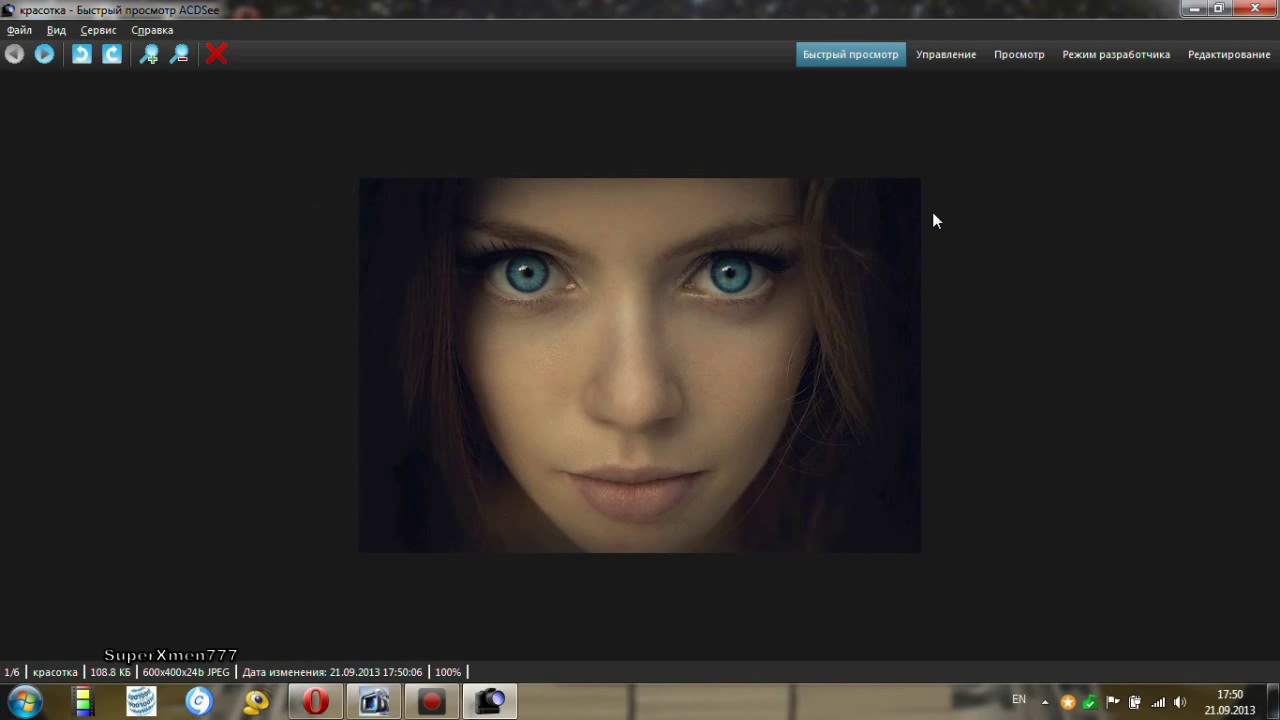
Close the ACDSee viewer showing красотка.
{"action": "left_click", "coordinate": [1255, 10]}
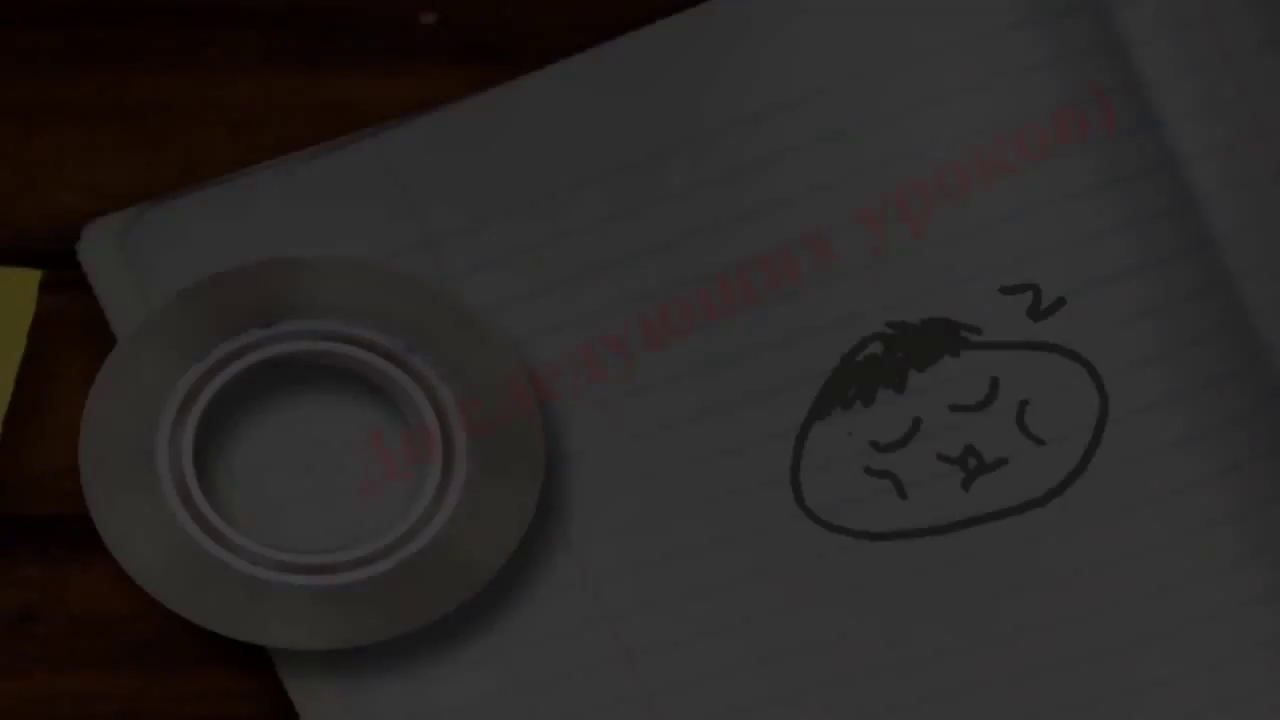